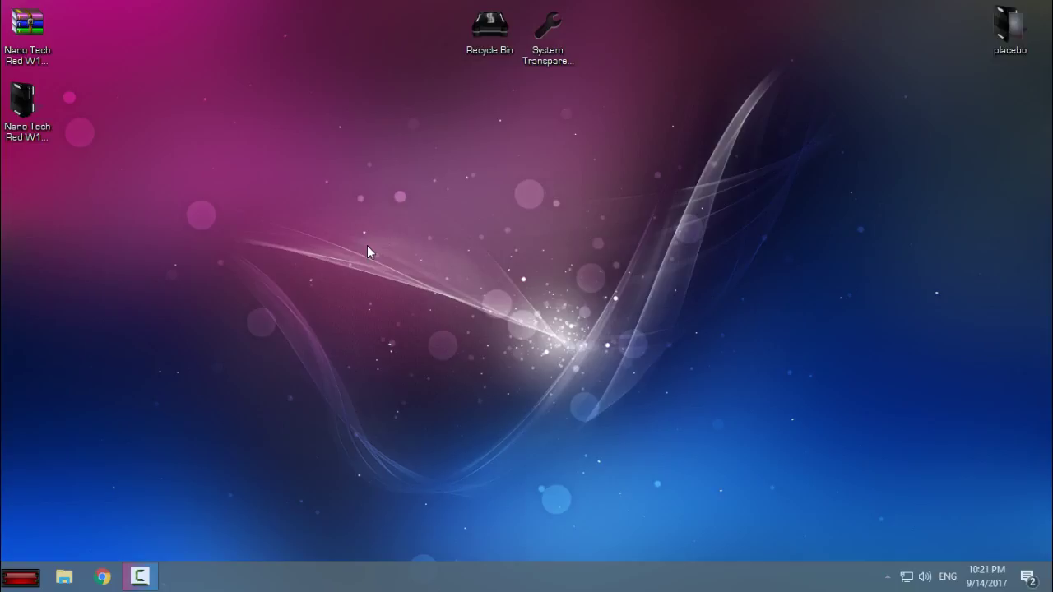
Step: Select the Nano Tech Red desktop icon and open File Explorer to Quick access
click(41, 111)
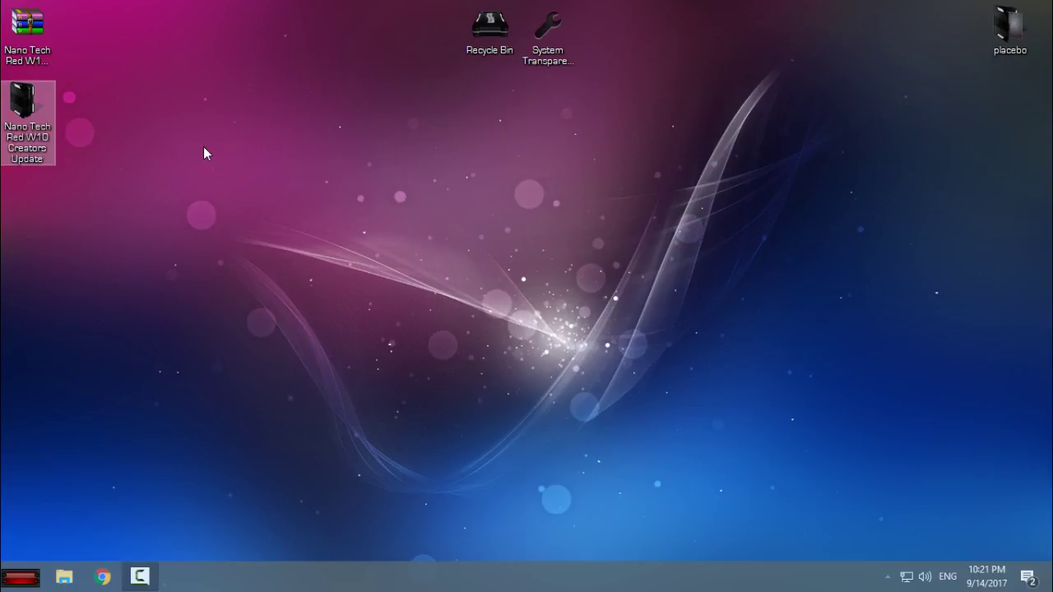
click(64, 576)
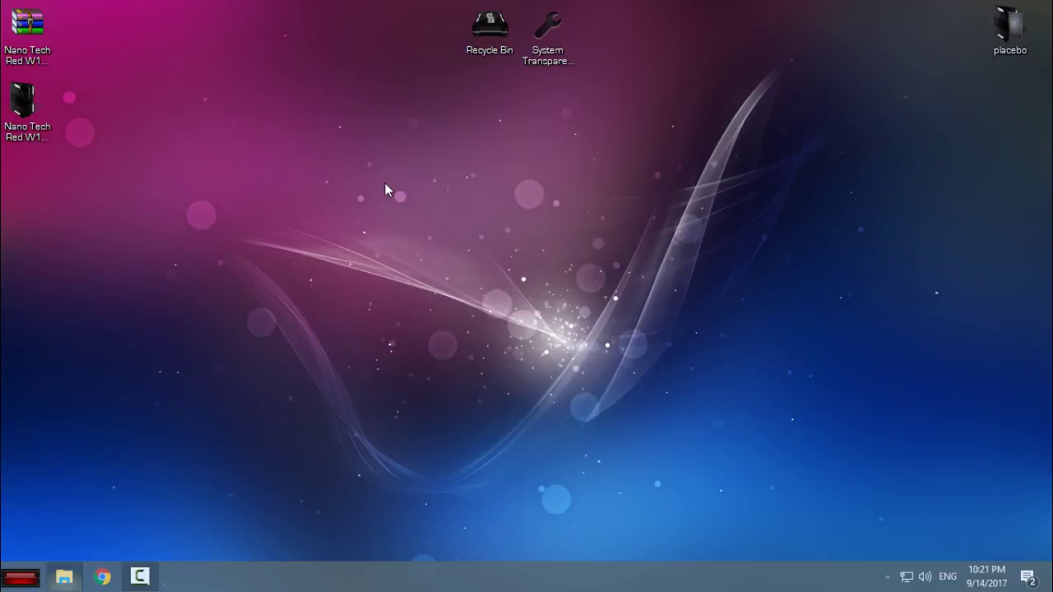
Step: Restore the Quick access Explorer window to a smaller size and close it
drag(425, 5, 467, 114)
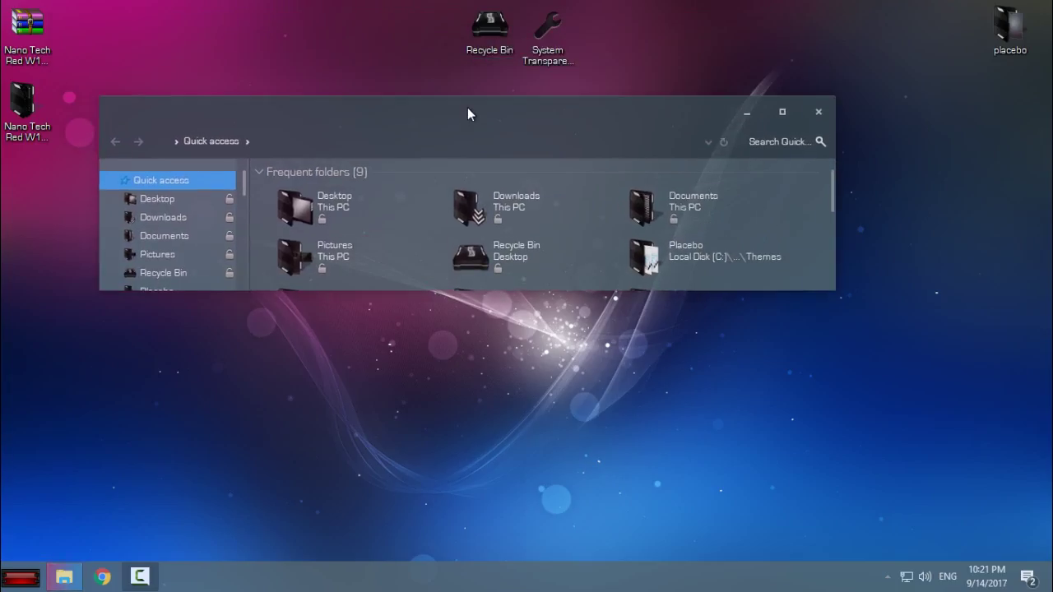
click(817, 113)
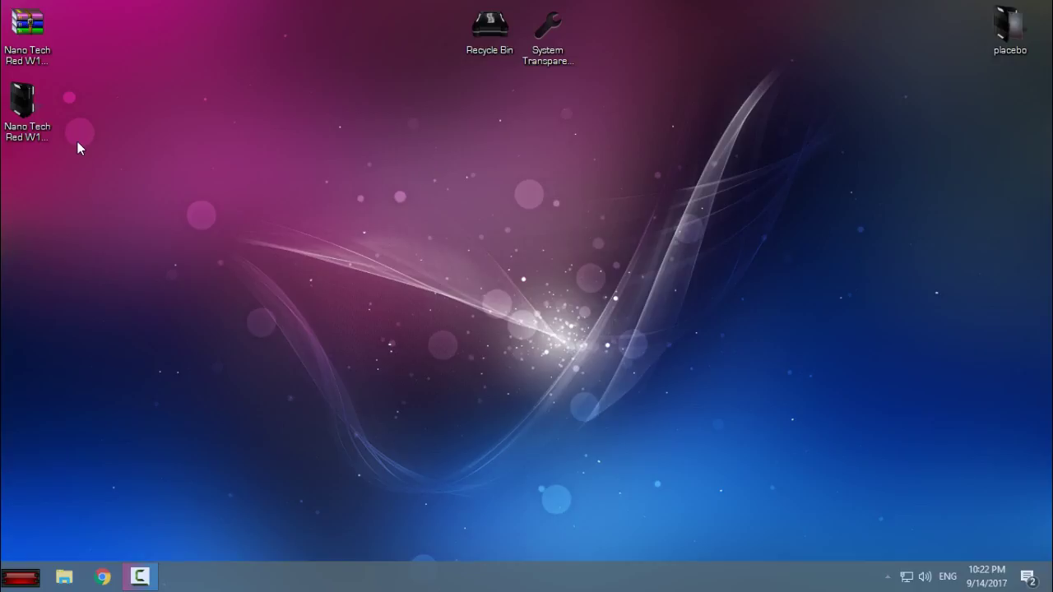
Step: Copy the Nano-Tech folder and theme file from the Nano Tech Red W10 Creators Update folder
click(47, 100)
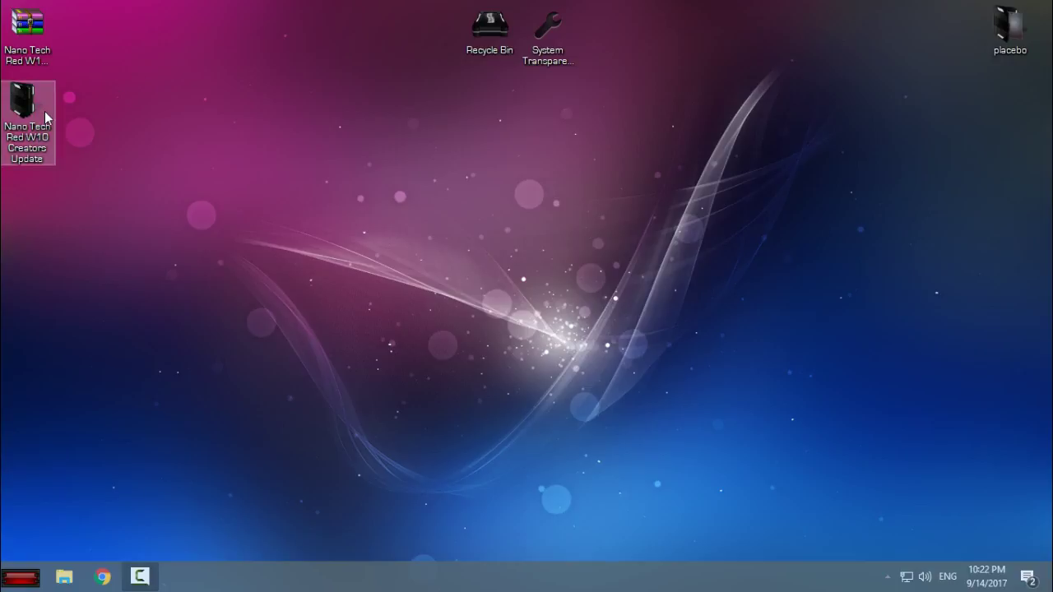
double_click(45, 111)
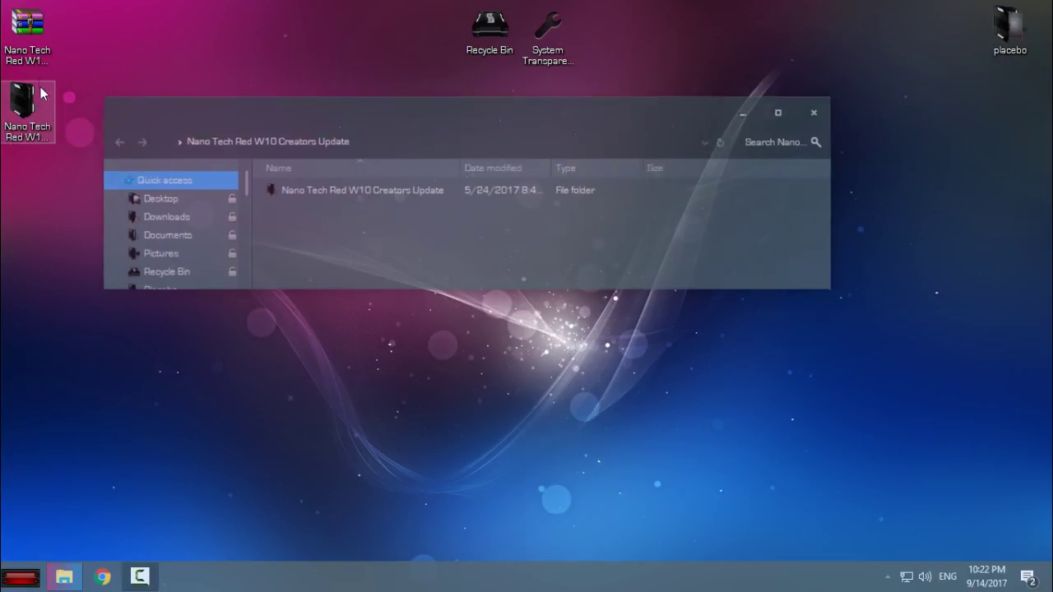
click(787, 115)
double_click(225, 87)
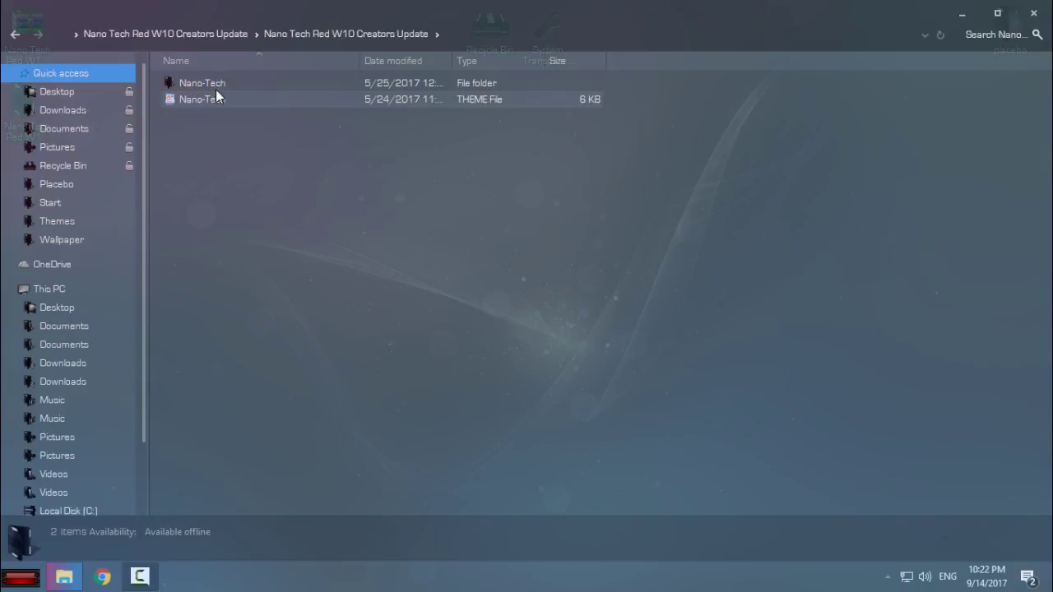
drag(272, 130, 200, 75)
right_click(199, 79)
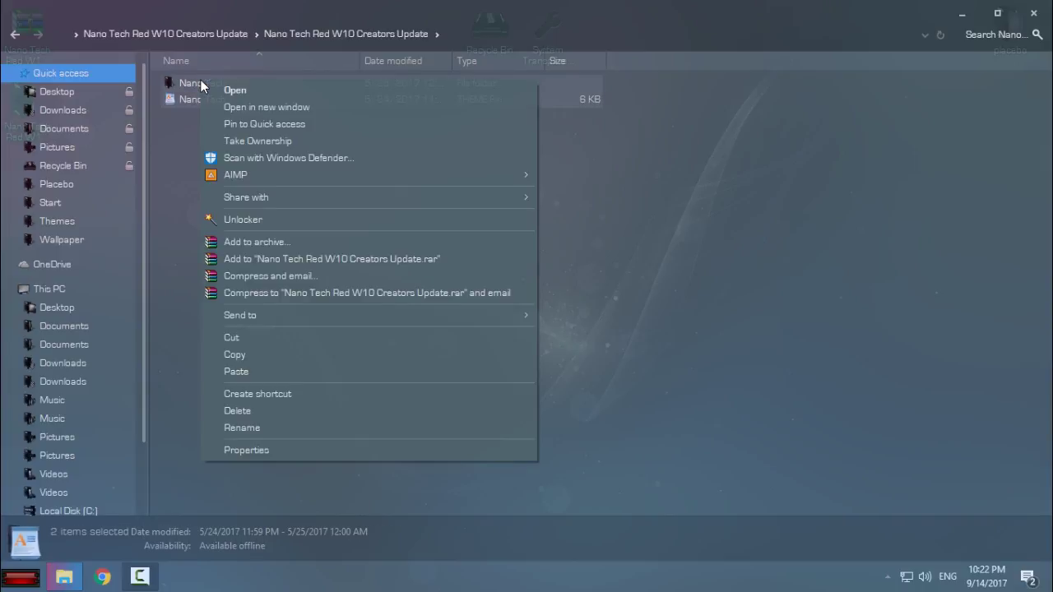
click(269, 359)
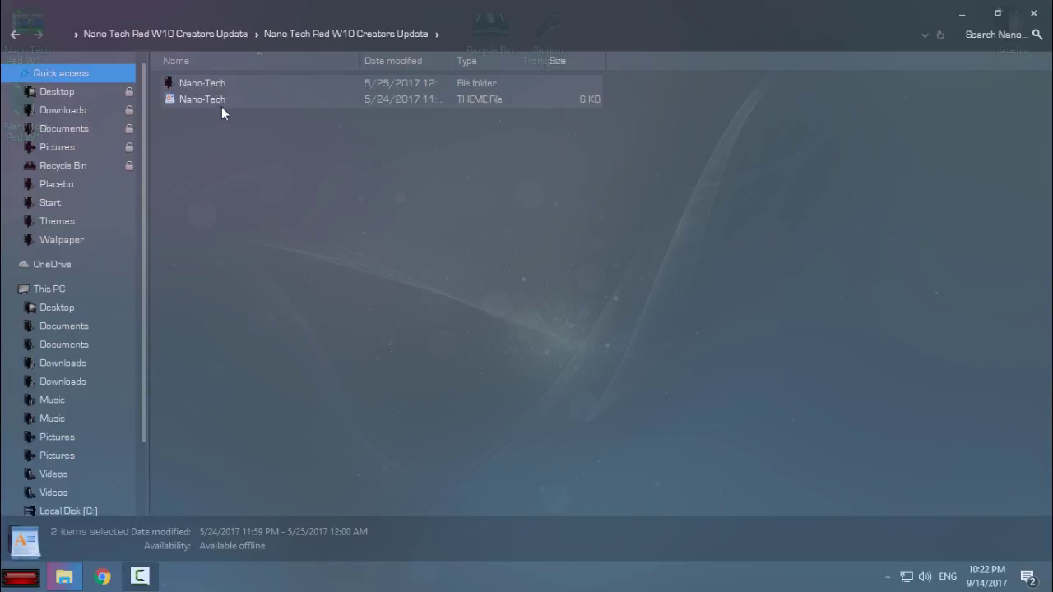
Step: Paste them into C:\Windows\Resources\Themes and close the Themes window
click(82, 289)
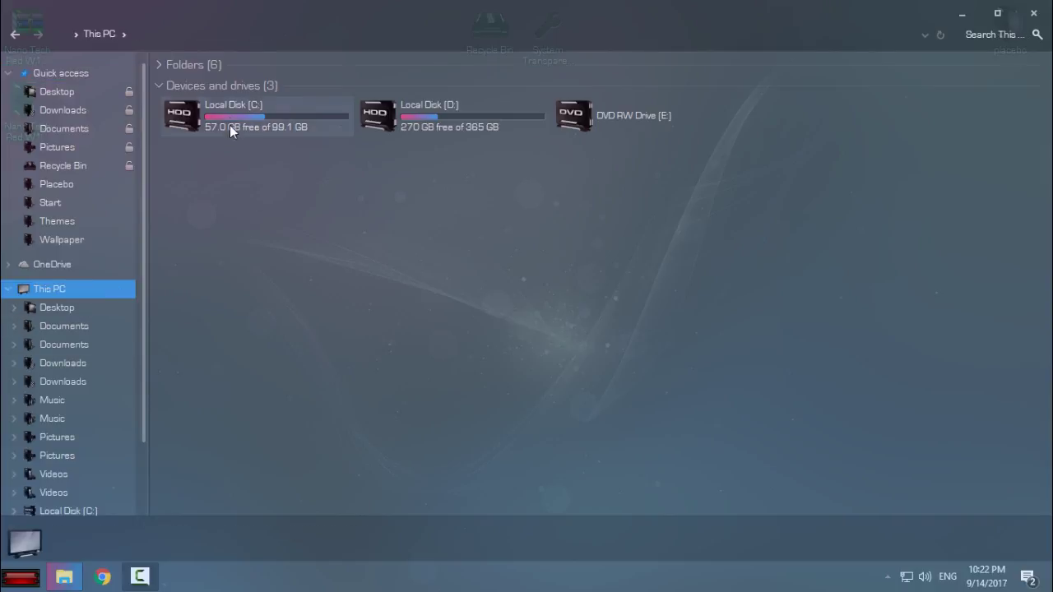
double_click(230, 117)
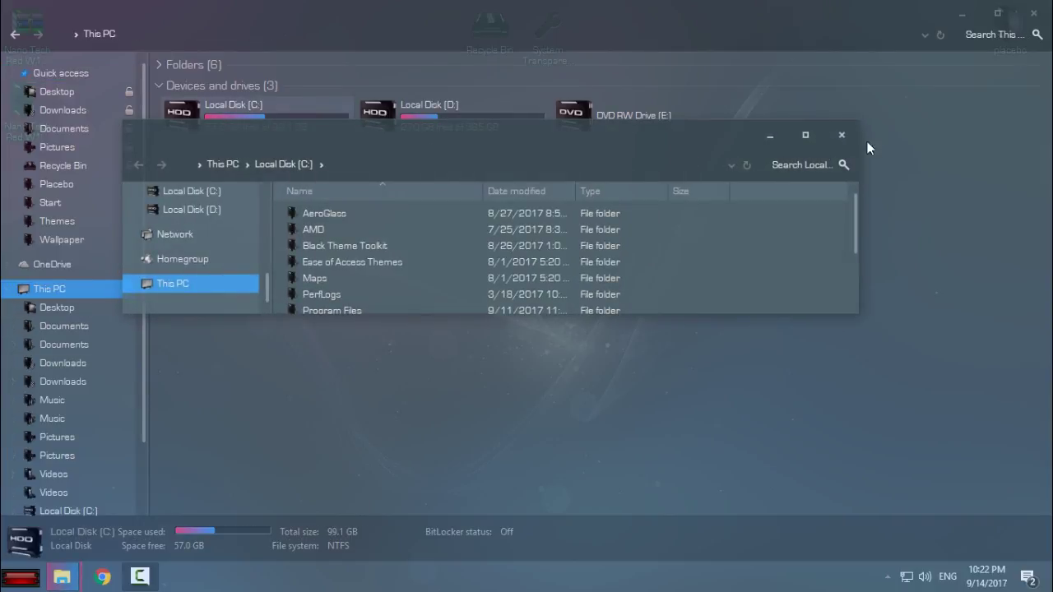
click(801, 137)
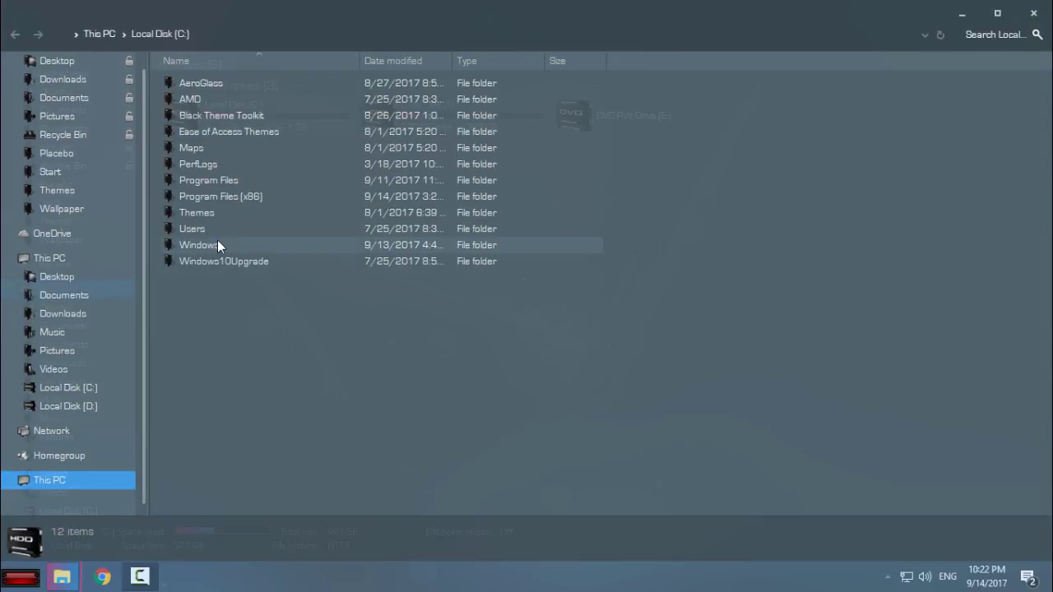
scroll(235, 280, down, 4)
scroll(237, 285, up, 4)
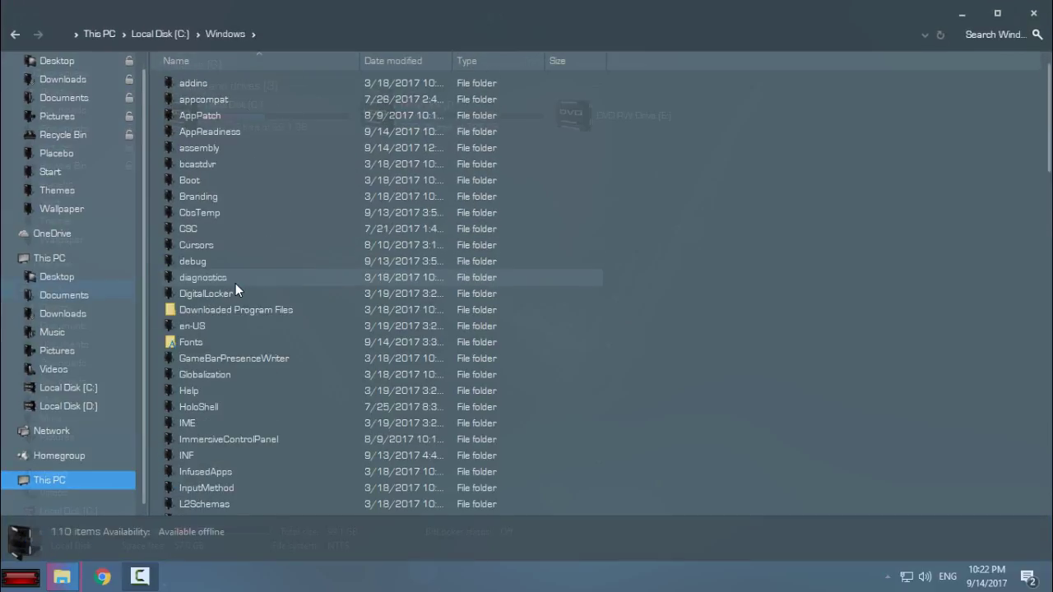
scroll(288, 116, down, 14)
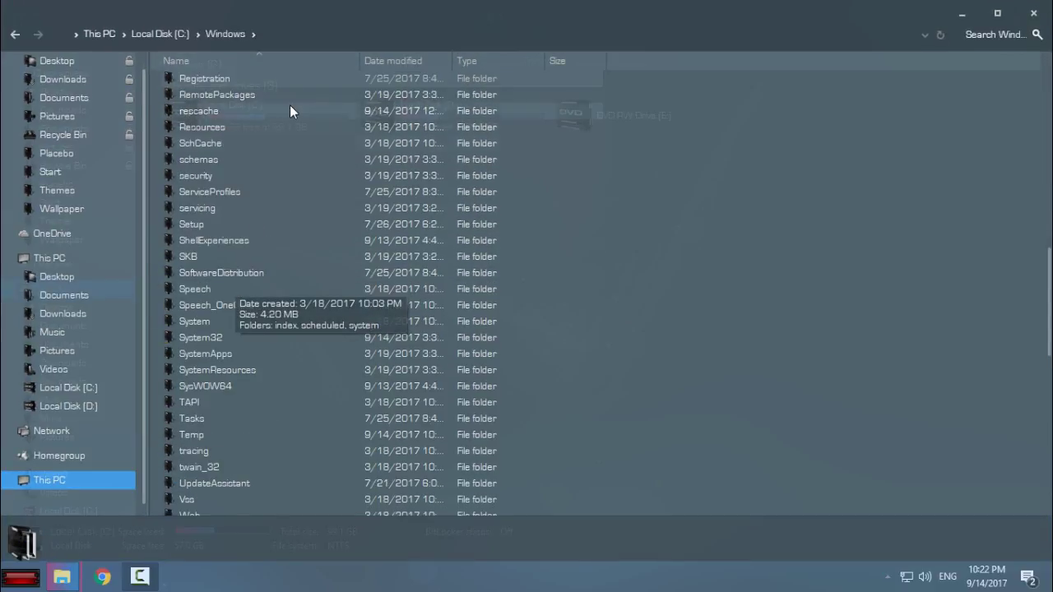
double_click(239, 131)
right_click(782, 166)
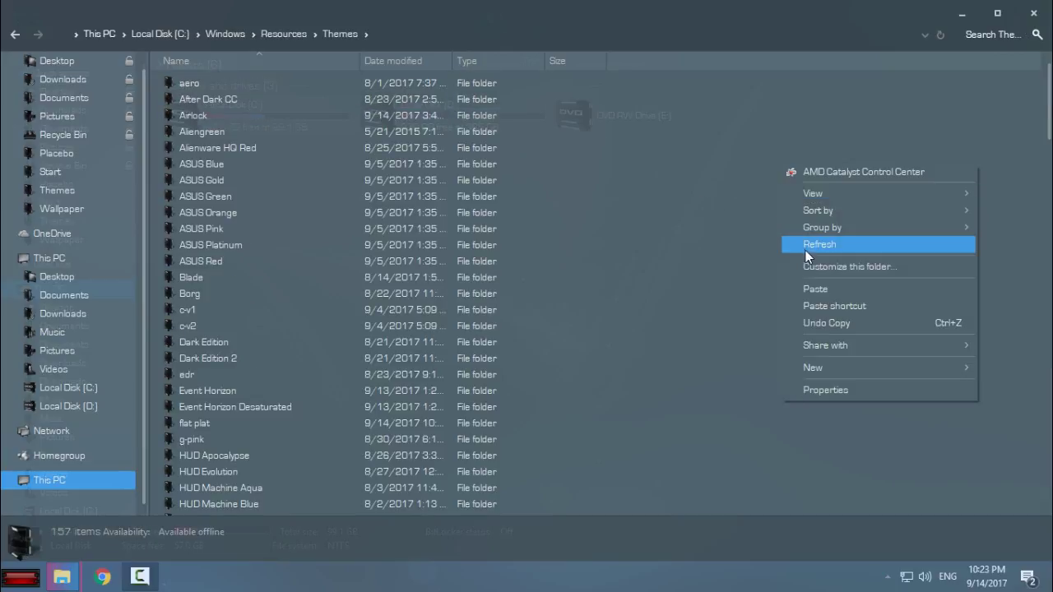
click(807, 289)
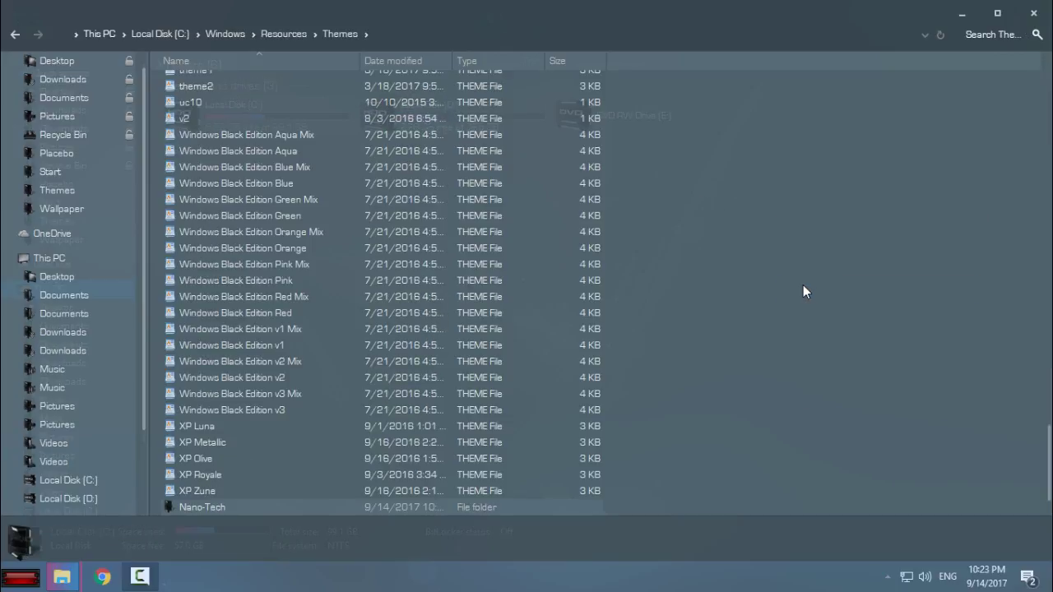
click(1040, 16)
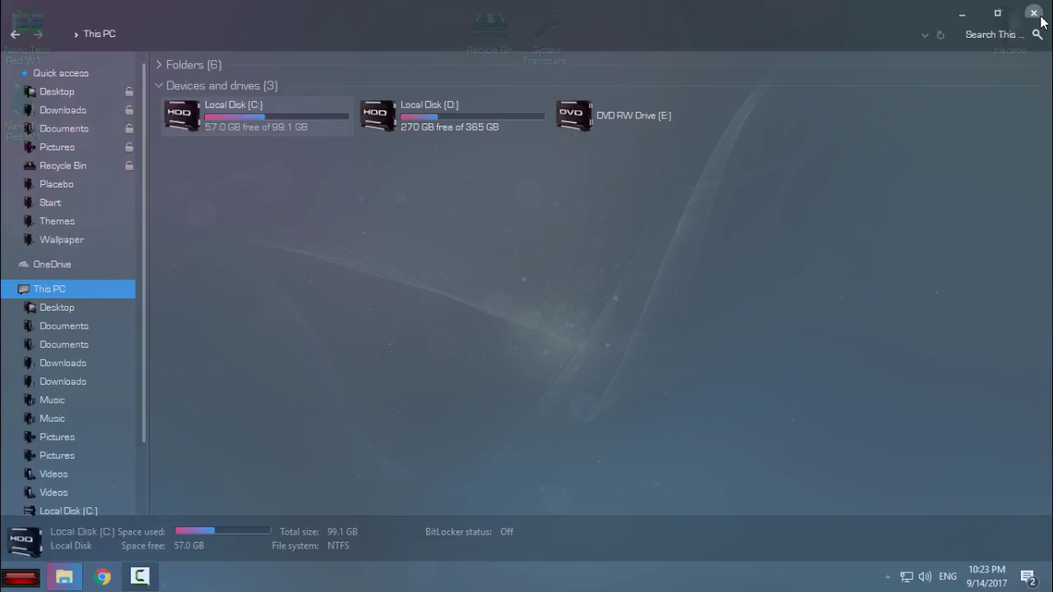
Step: Close This PC and open Personalization from the desktop context menu
click(1034, 14)
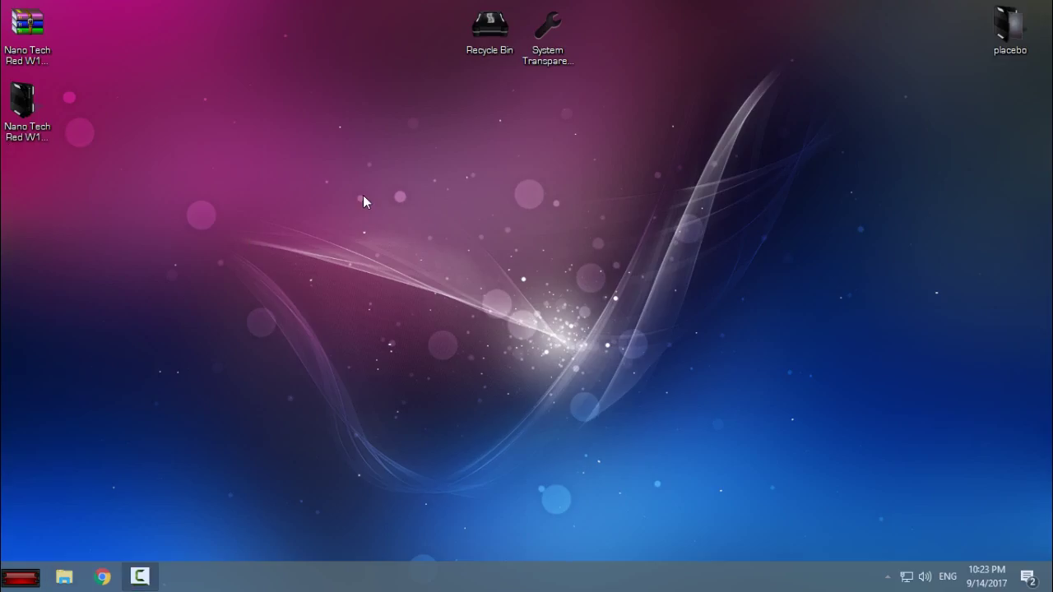
right_click(359, 178)
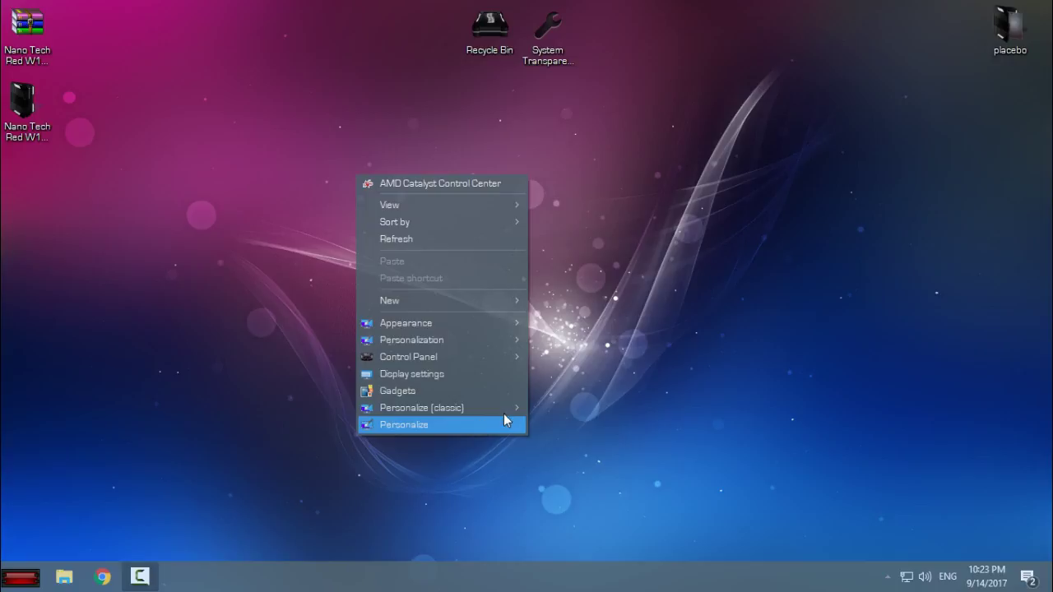
mouse_move(411, 339)
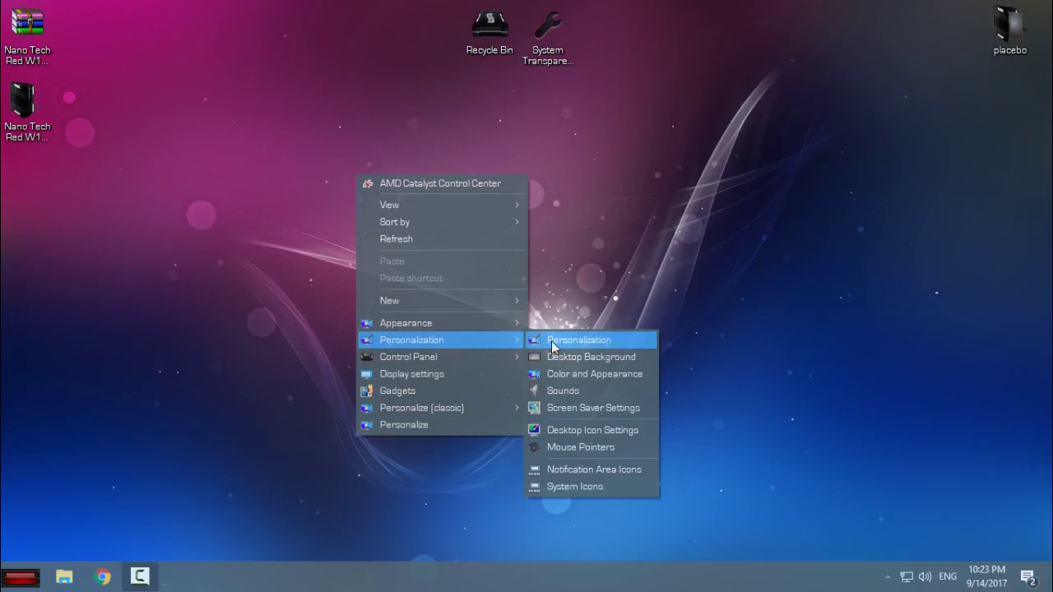
click(567, 342)
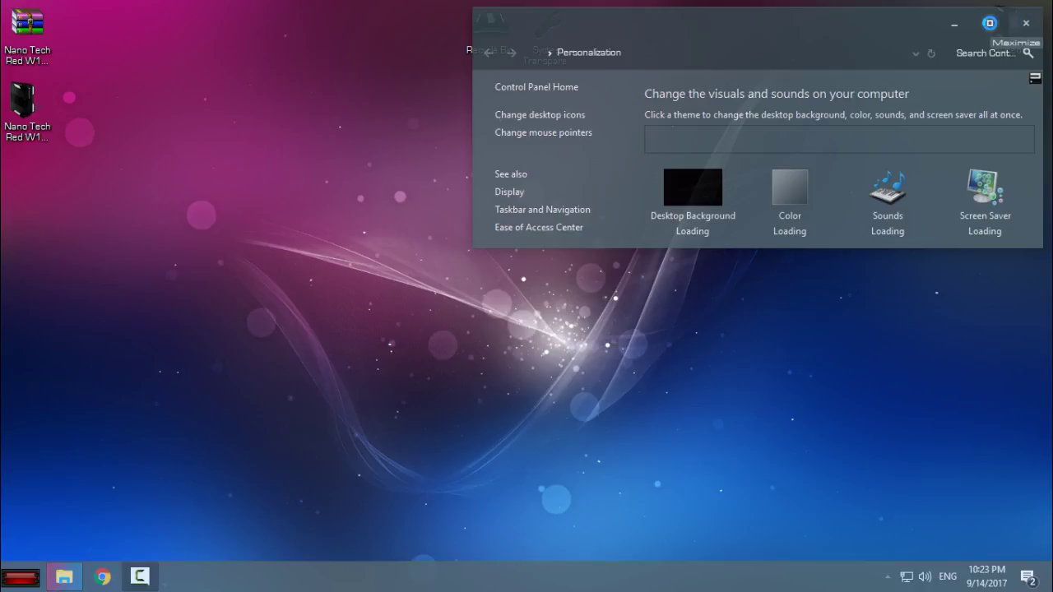
right_click(297, 220)
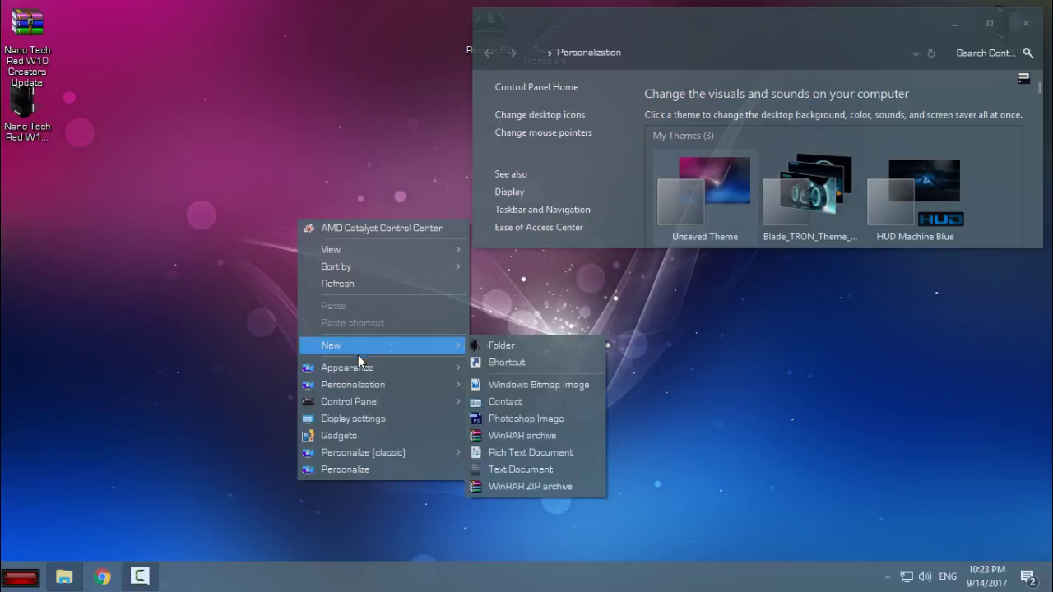
mouse_move(353, 384)
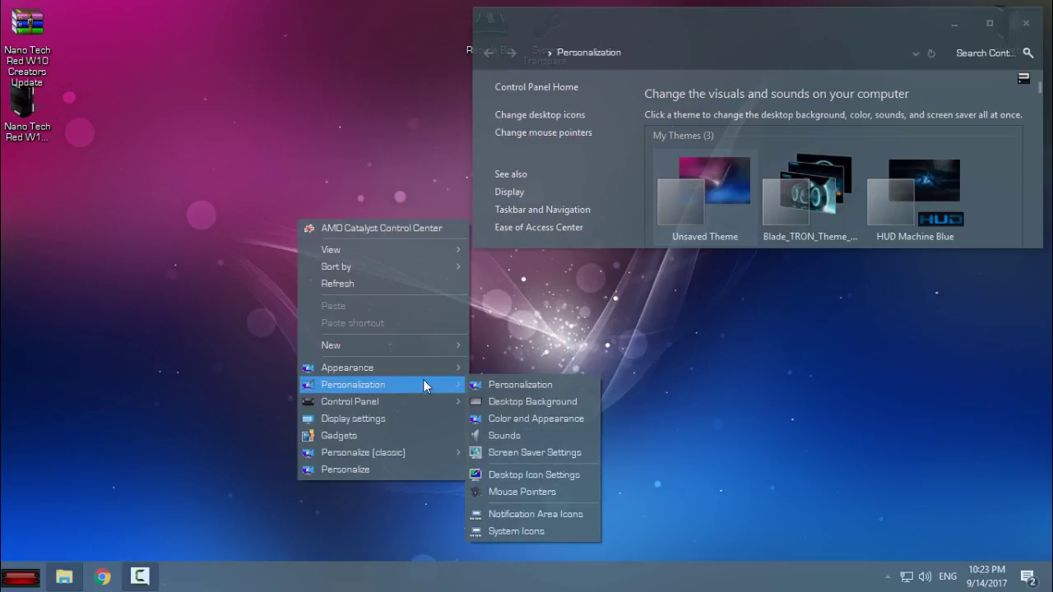
Step: Maximize Personalization and scroll down through the theme list
click(989, 23)
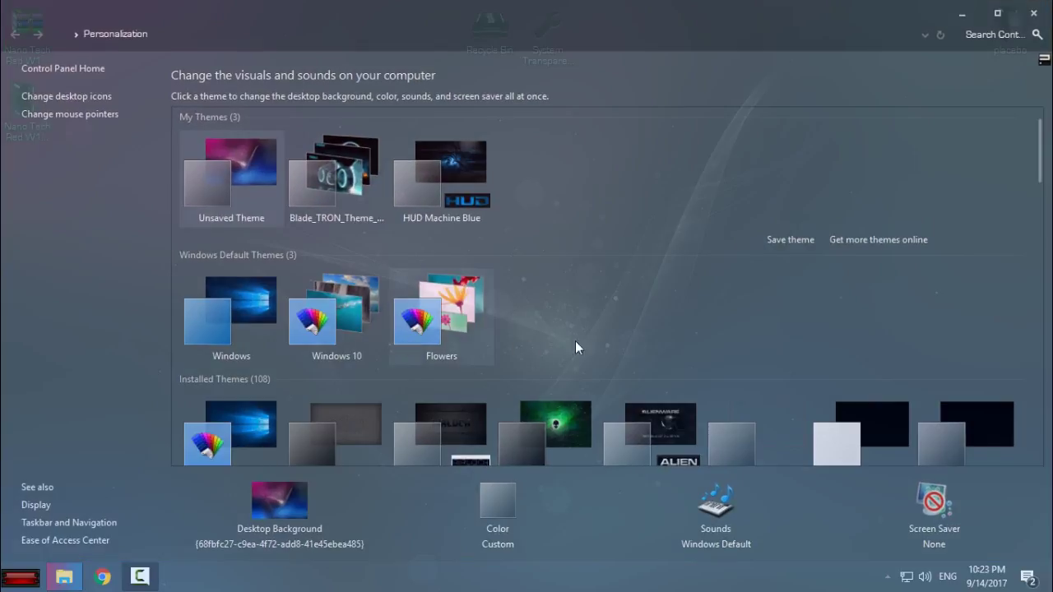
scroll(616, 335, down, 3)
scroll(651, 330, down, 2)
scroll(654, 339, down, 1)
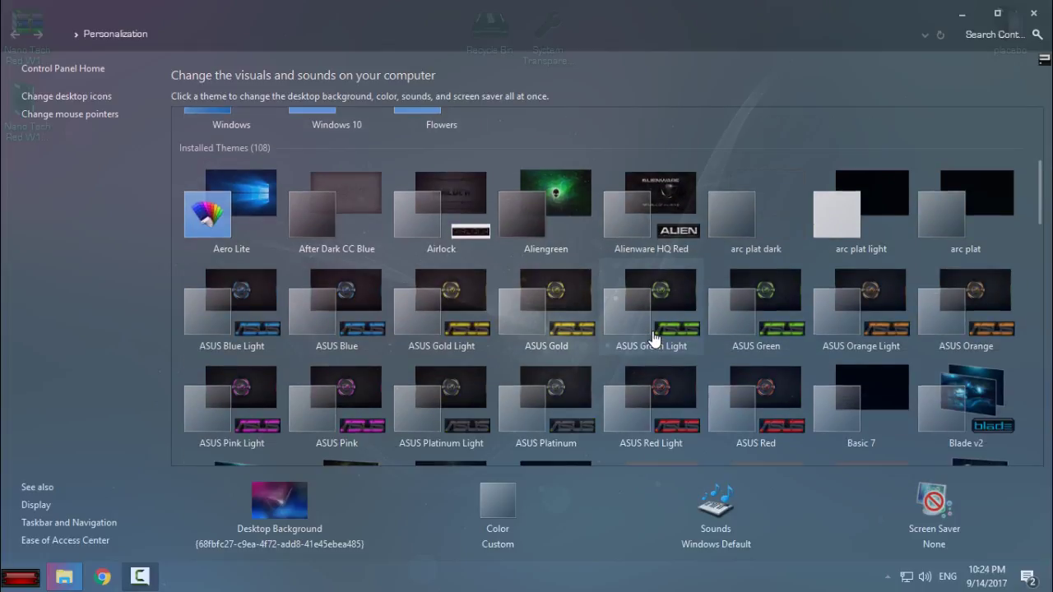
scroll(654, 339, down, 4)
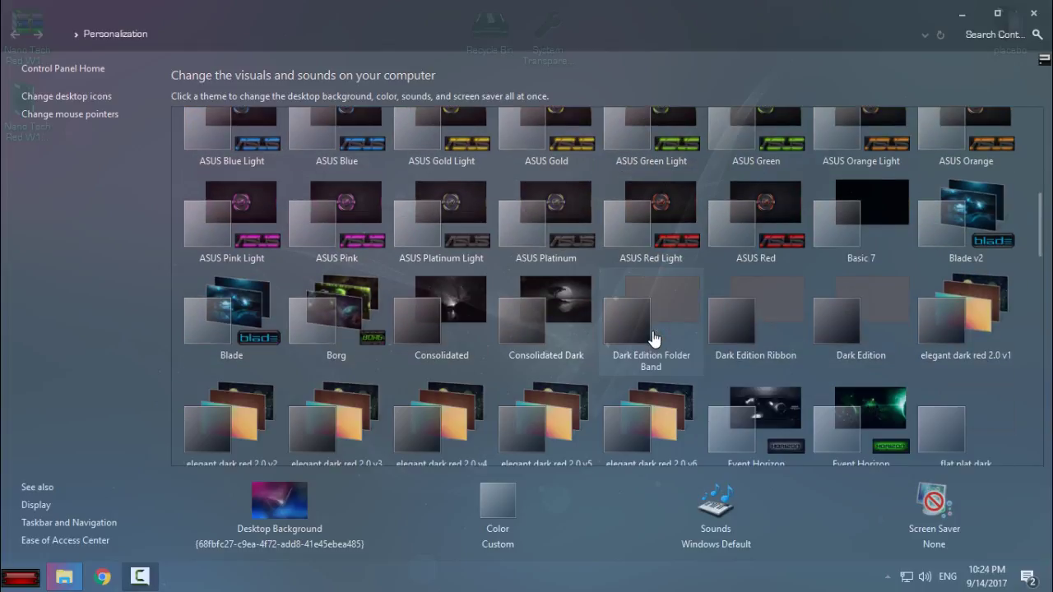
scroll(654, 339, down, 2)
scroll(654, 339, down, 4)
scroll(654, 339, down, 1)
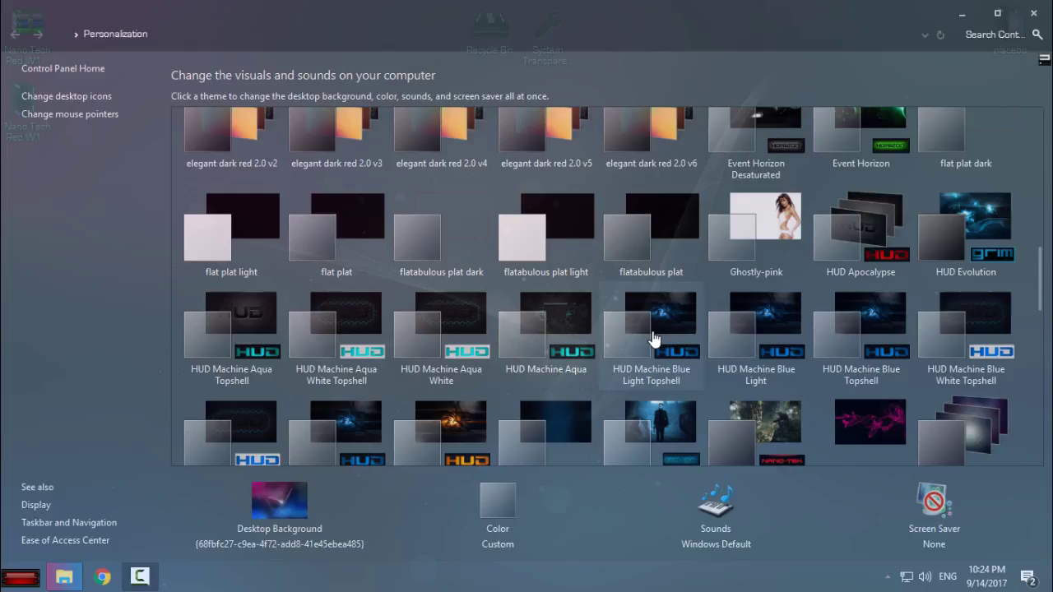
scroll(654, 339, down, 1)
scroll(654, 339, down, 1)
scroll(654, 339, down, 1)
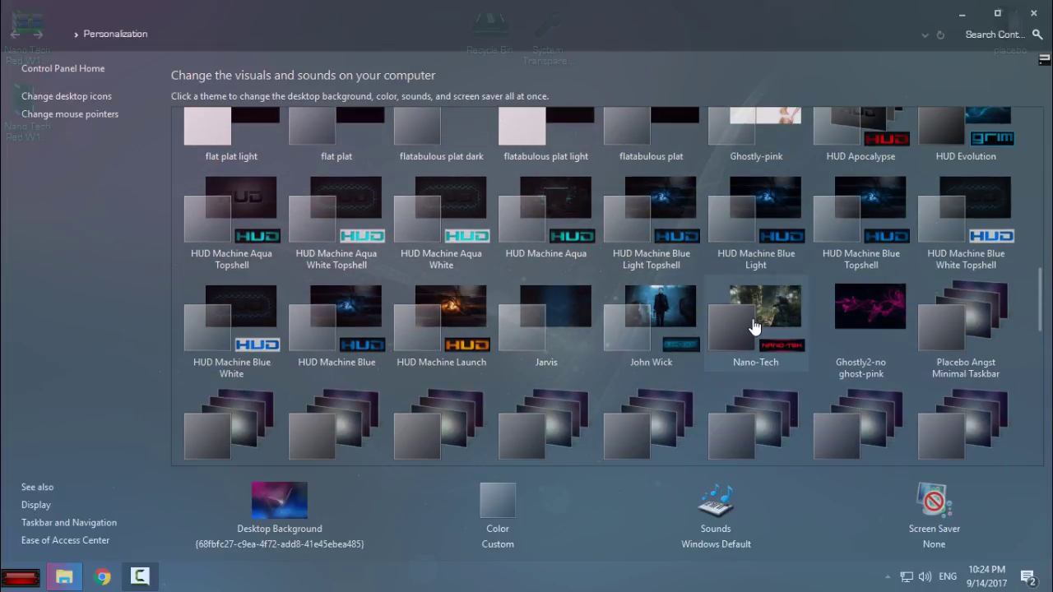
scroll(764, 329, down, 1)
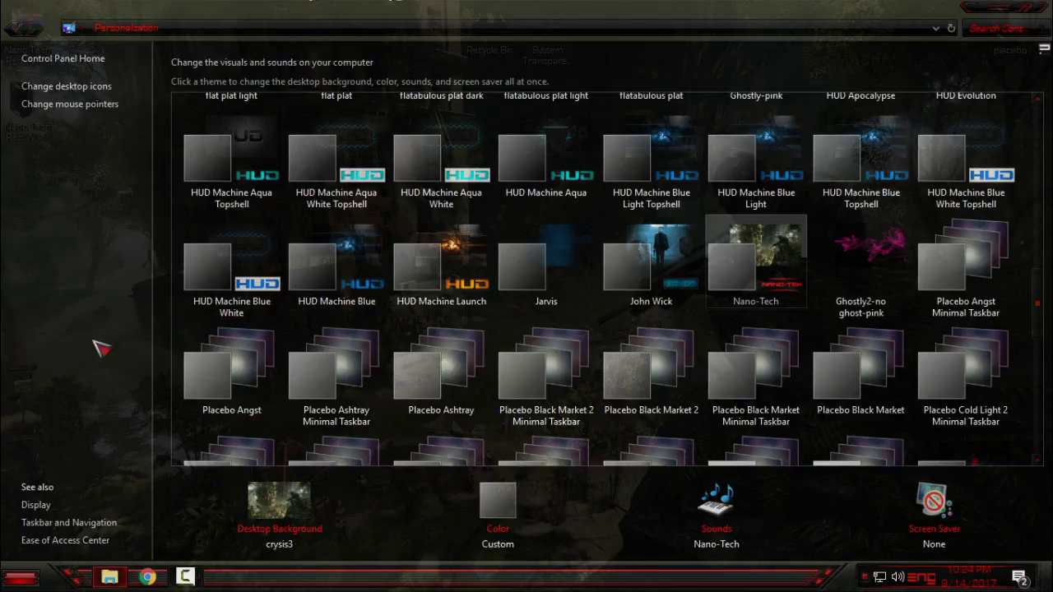
Step: Close Personalization, refresh the desktop, and open StartIsBack configuration from the Start menu
drag(623, 9, 572, 86)
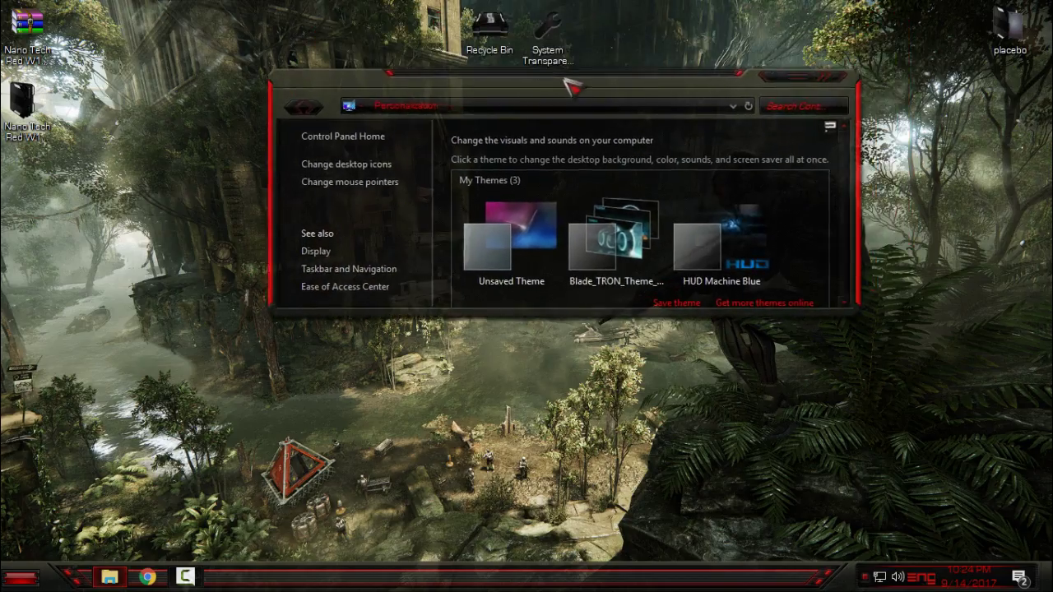
click(827, 77)
right_click(394, 146)
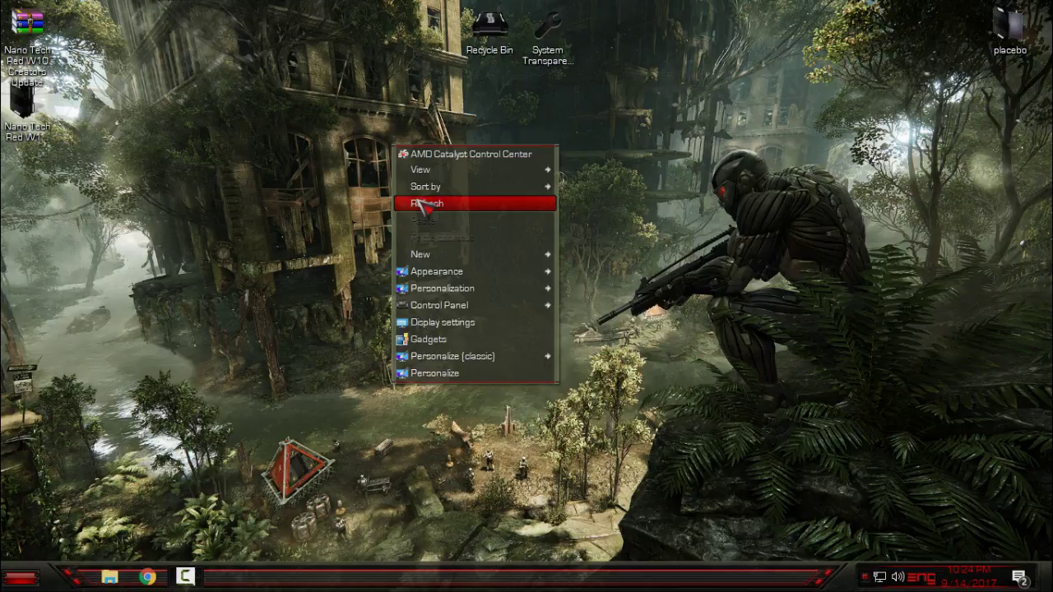
click(421, 204)
click(31, 577)
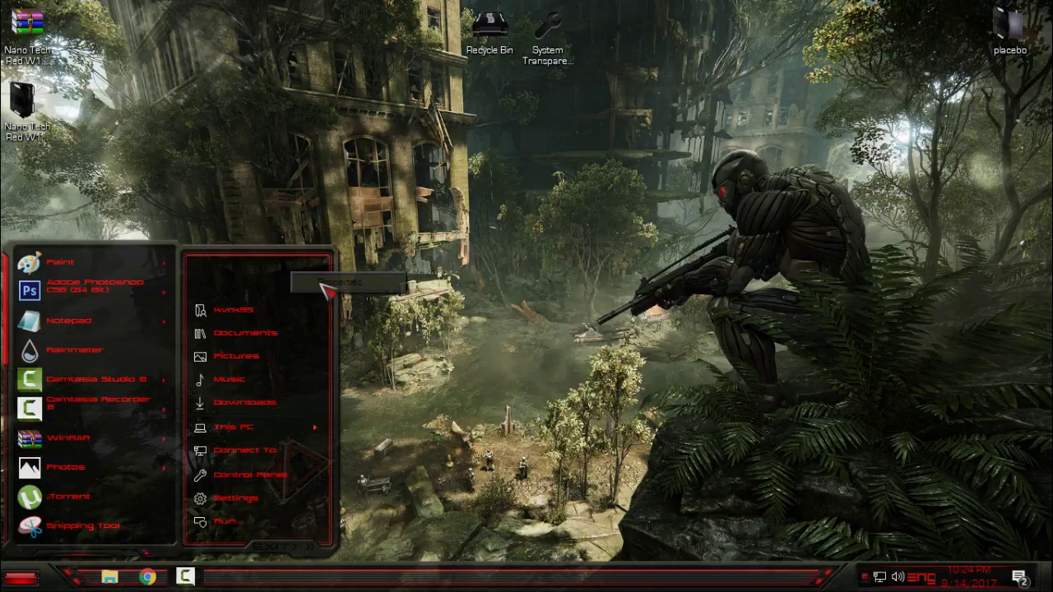
click(325, 289)
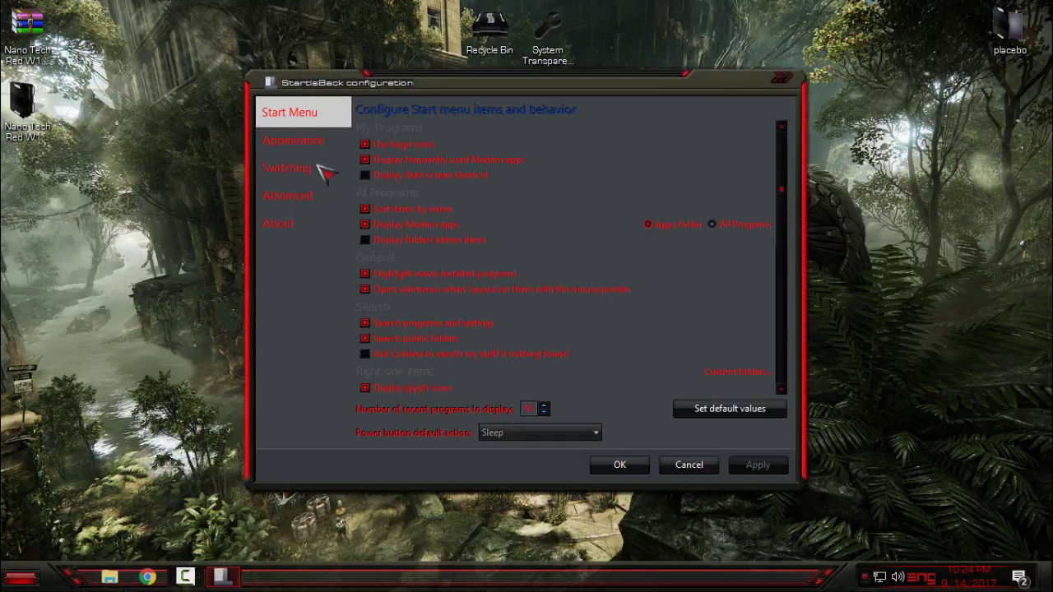
Step: Set the Nano-Tech\Start Orb 6801 image as the Start button and save
click(317, 147)
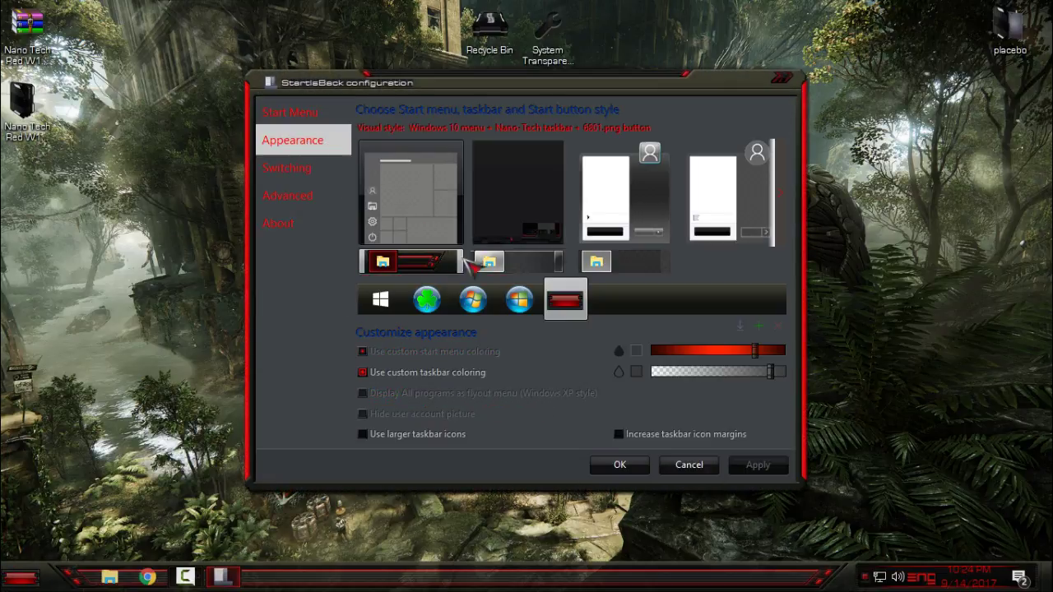
click(755, 323)
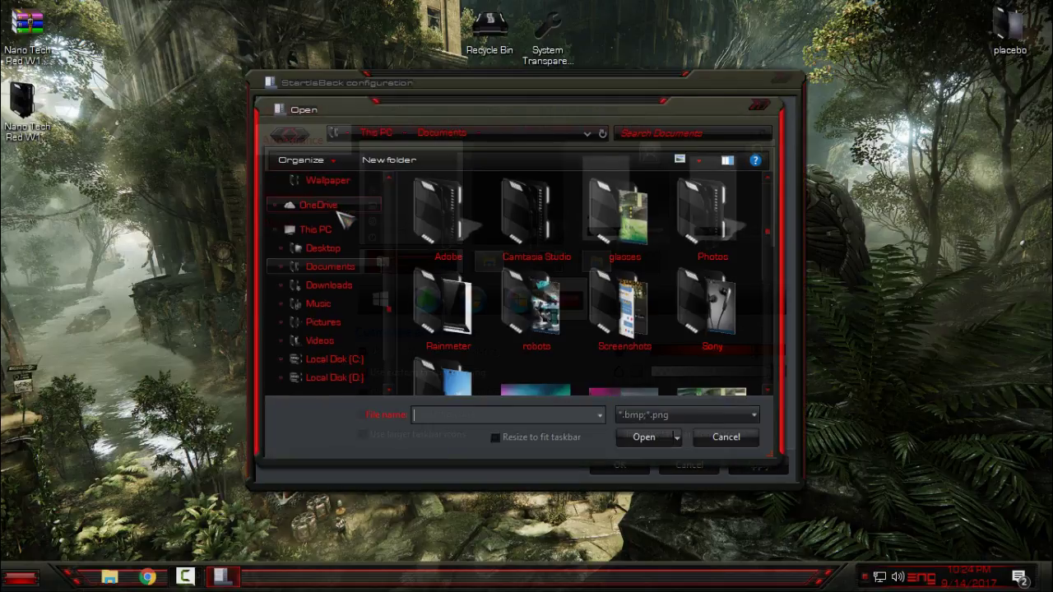
scroll(348, 275, up, 3)
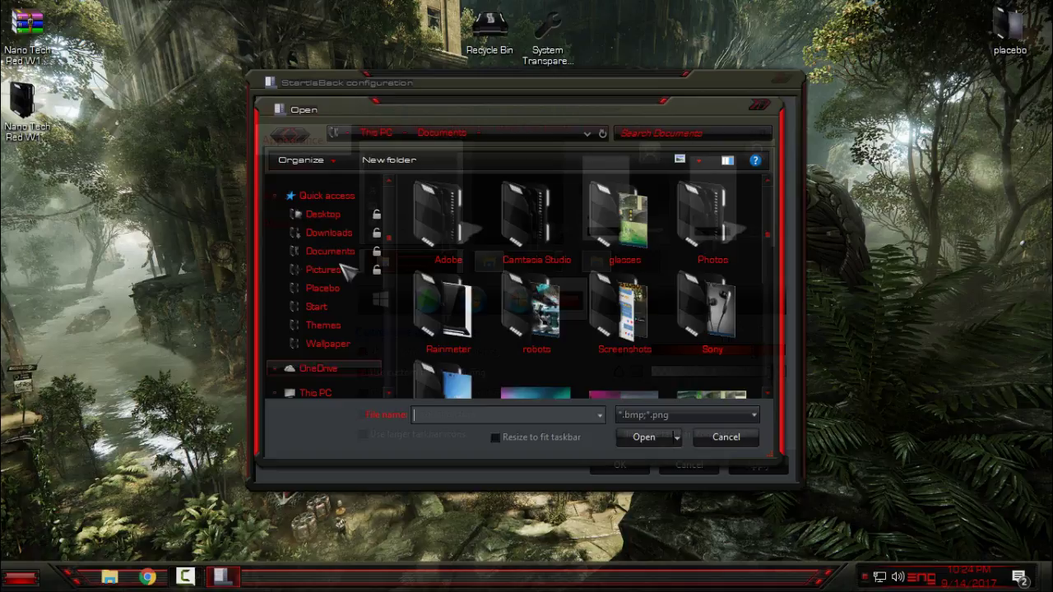
click(355, 215)
double_click(466, 237)
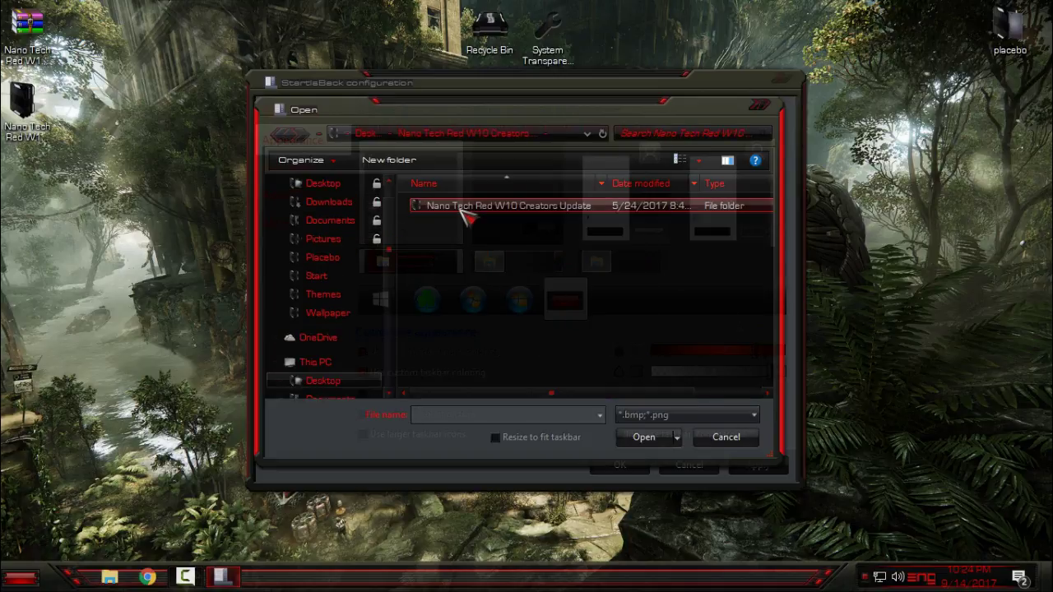
double_click(459, 209)
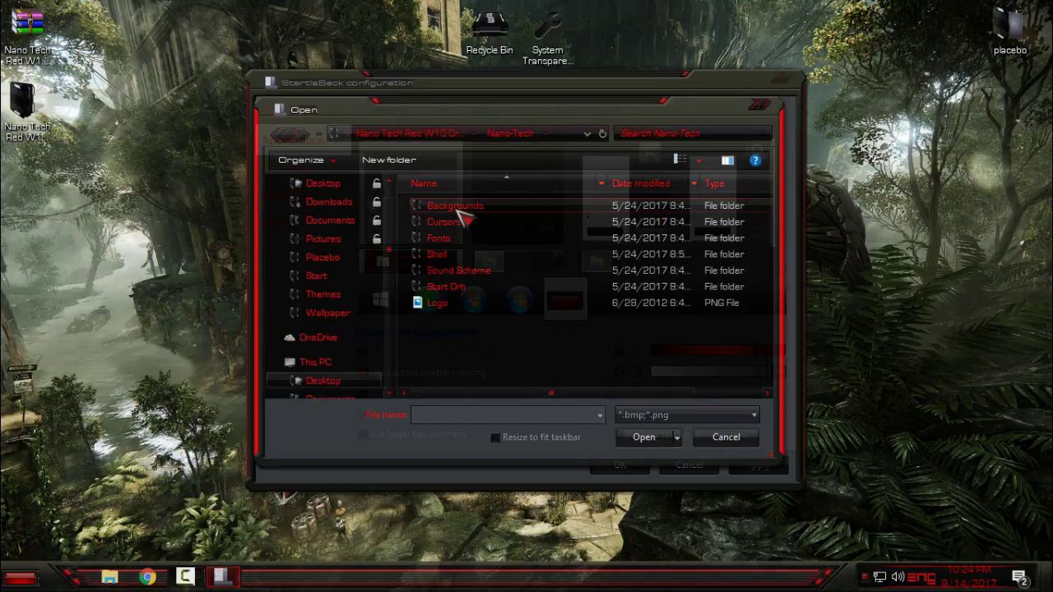
double_click(453, 287)
click(463, 238)
click(643, 437)
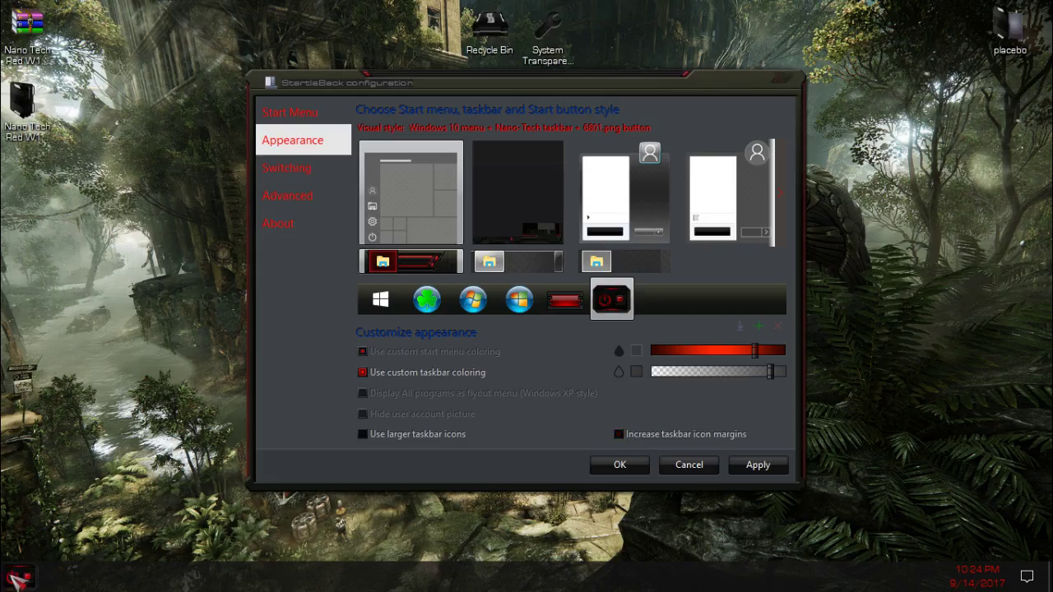
click(680, 467)
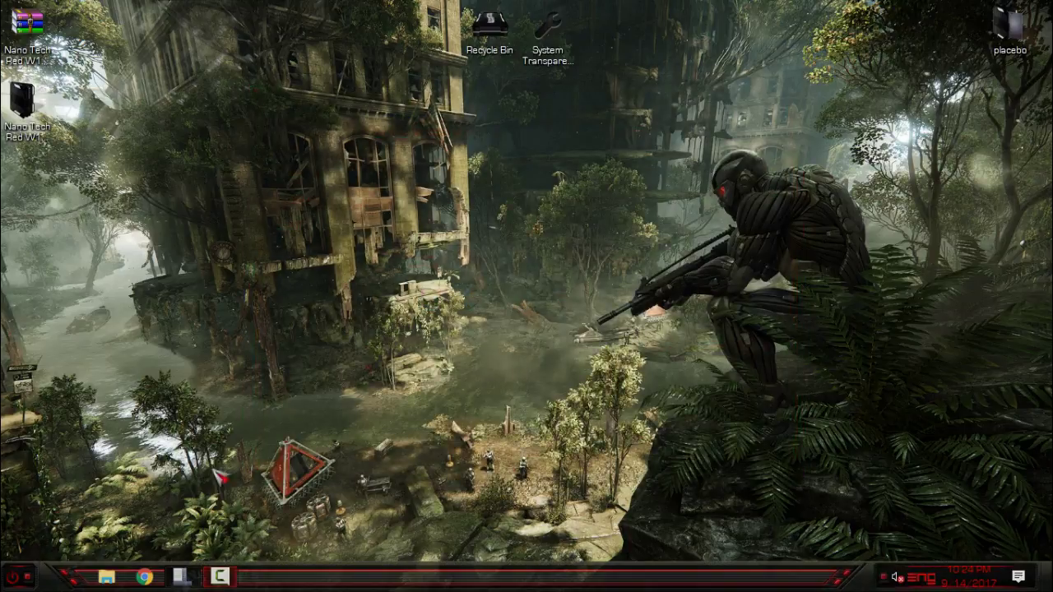
Step: Open the Start menu to view the new orb and This PC locations
click(15, 577)
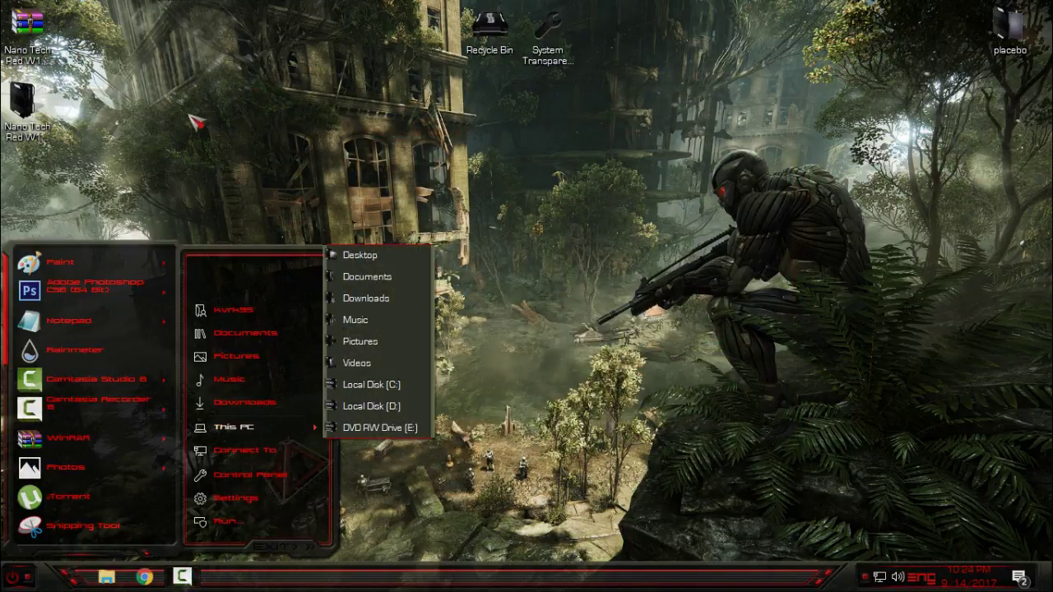
mouse_move(234, 426)
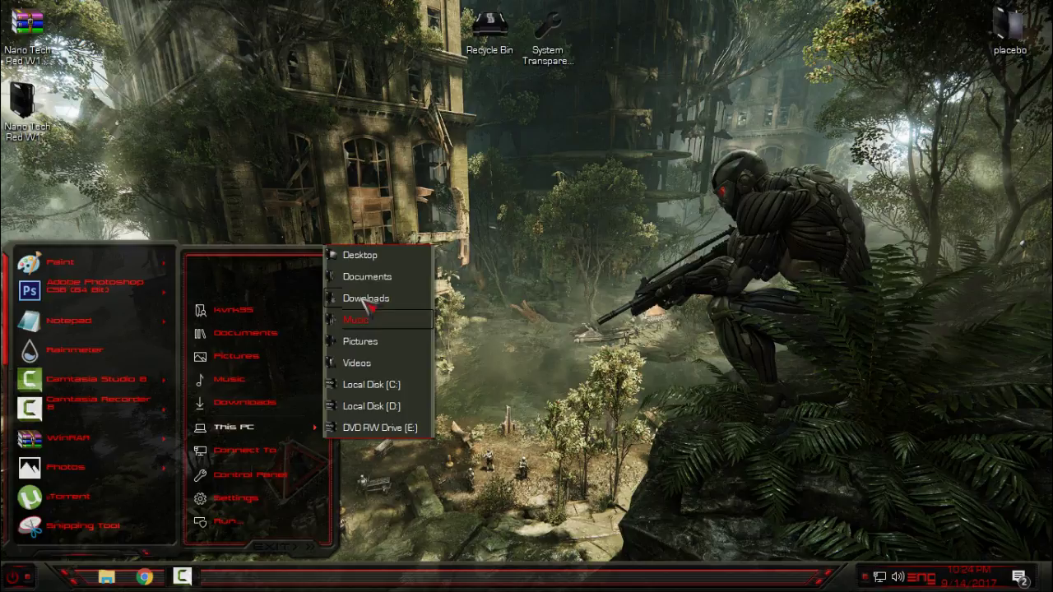
click(273, 178)
click(14, 577)
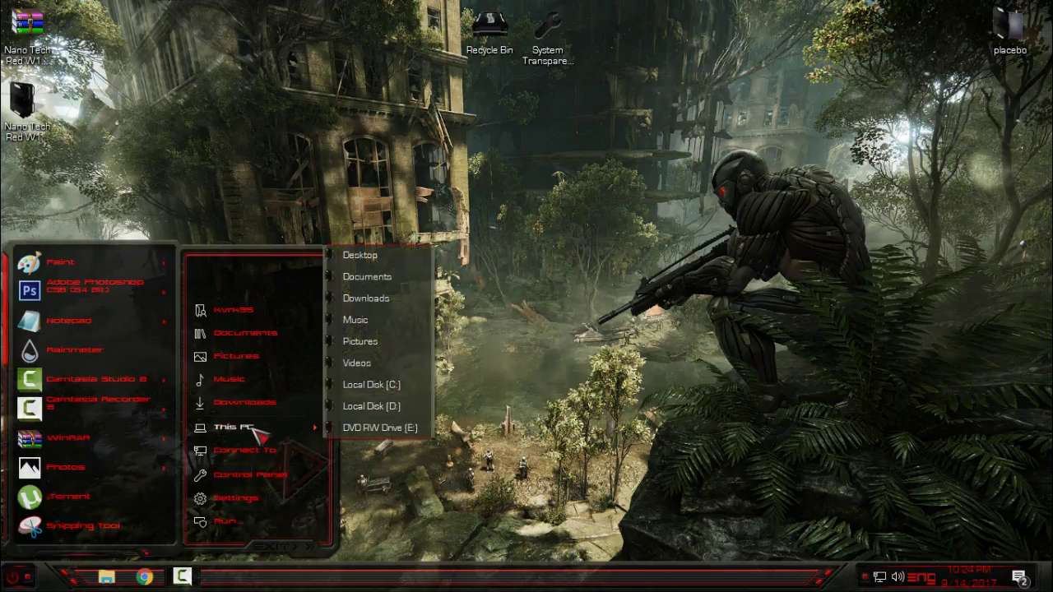
click(402, 392)
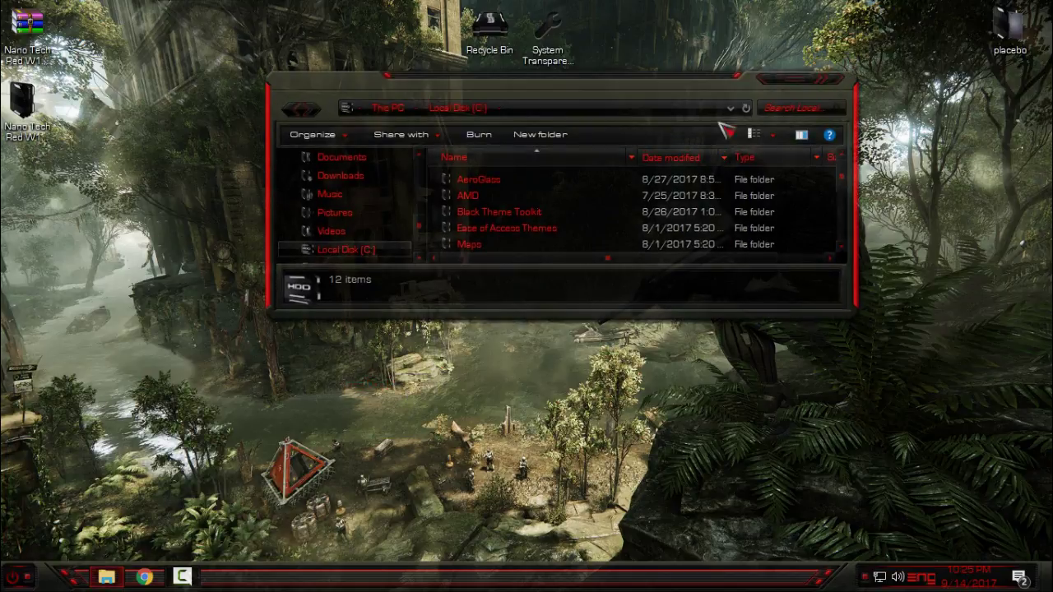
click(798, 87)
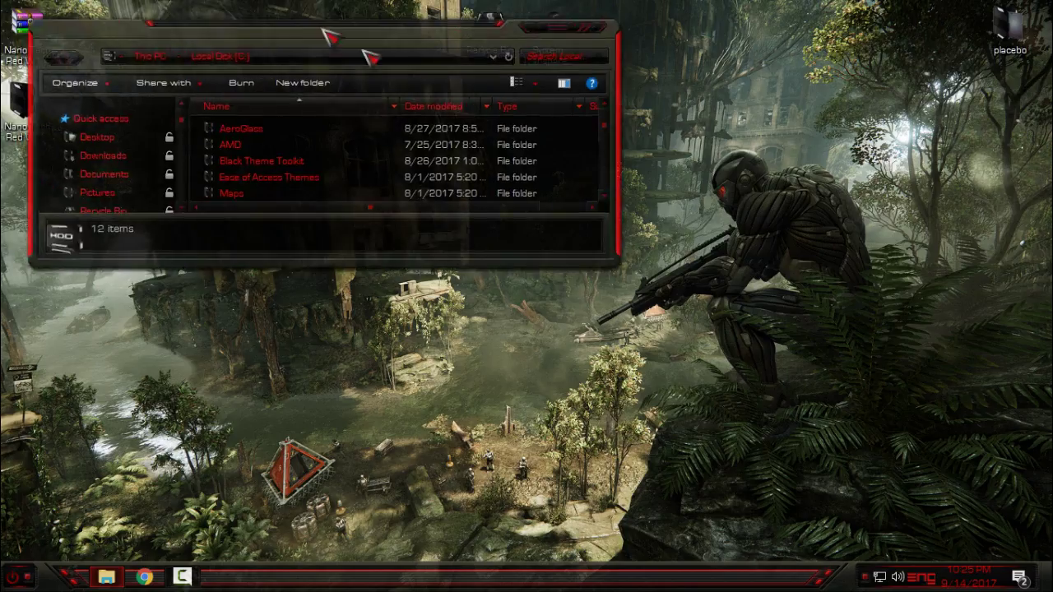
drag(280, 20, 612, 70)
drag(323, 293, 66, 497)
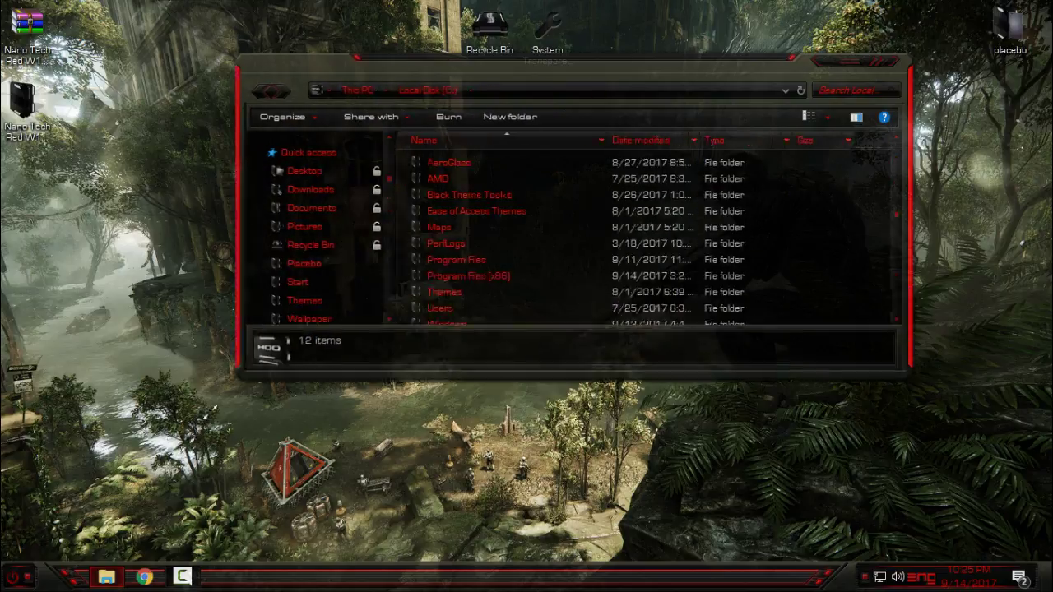
drag(533, 72, 631, 31)
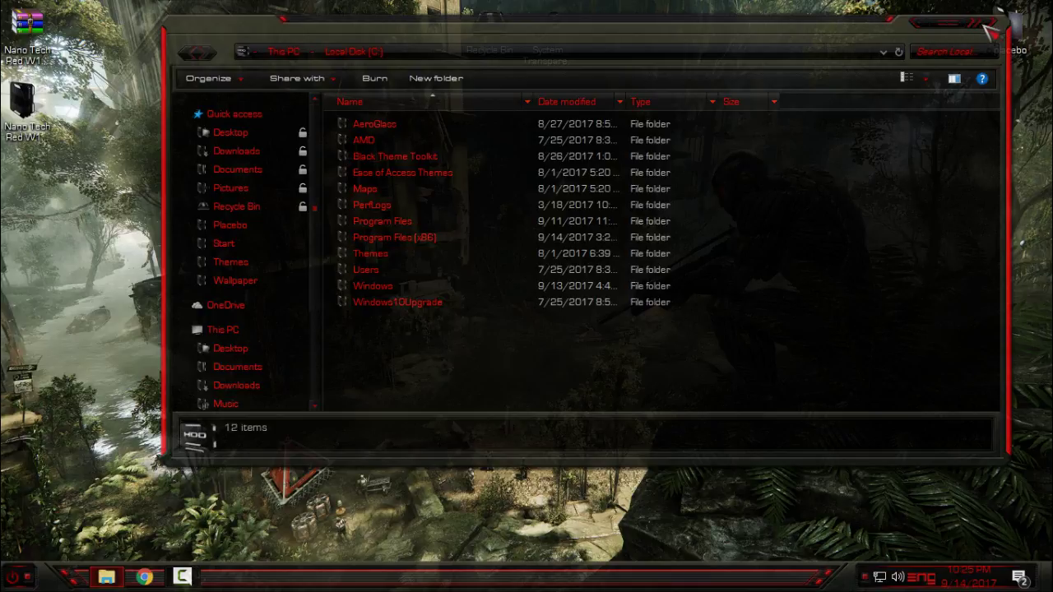
click(990, 27)
click(16, 577)
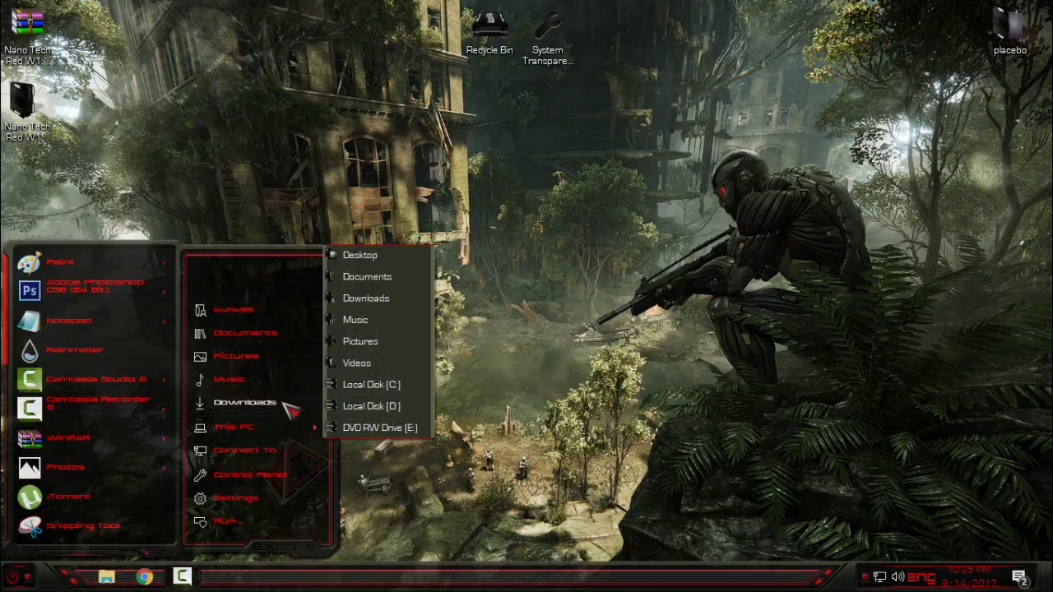
Step: Refresh the desktop, view Nano-Tech as the active theme in Personalization, then close it
right_click(317, 136)
click(360, 188)
right_click(360, 188)
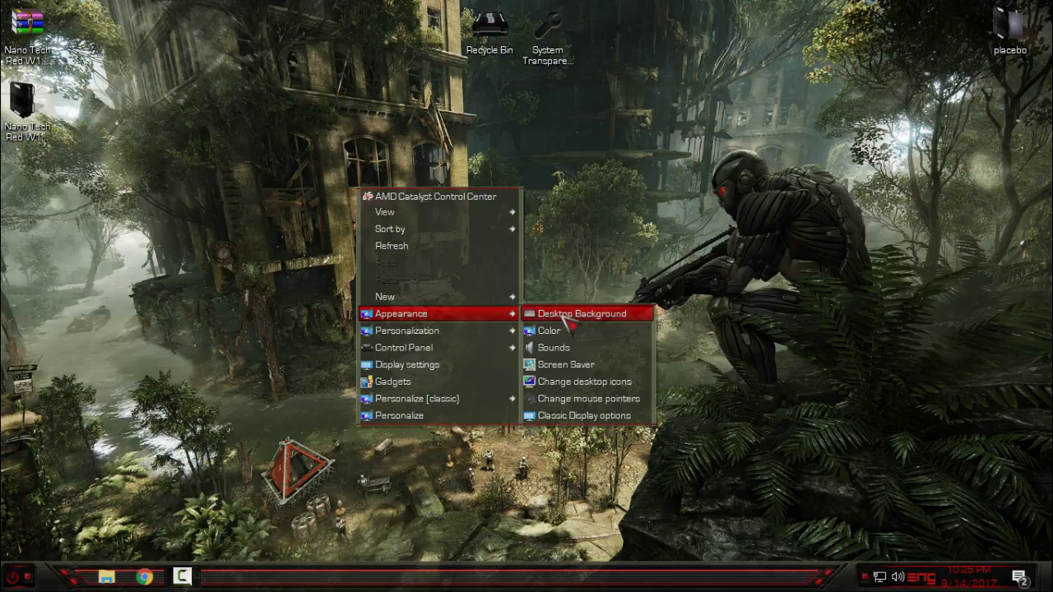
mouse_move(406, 331)
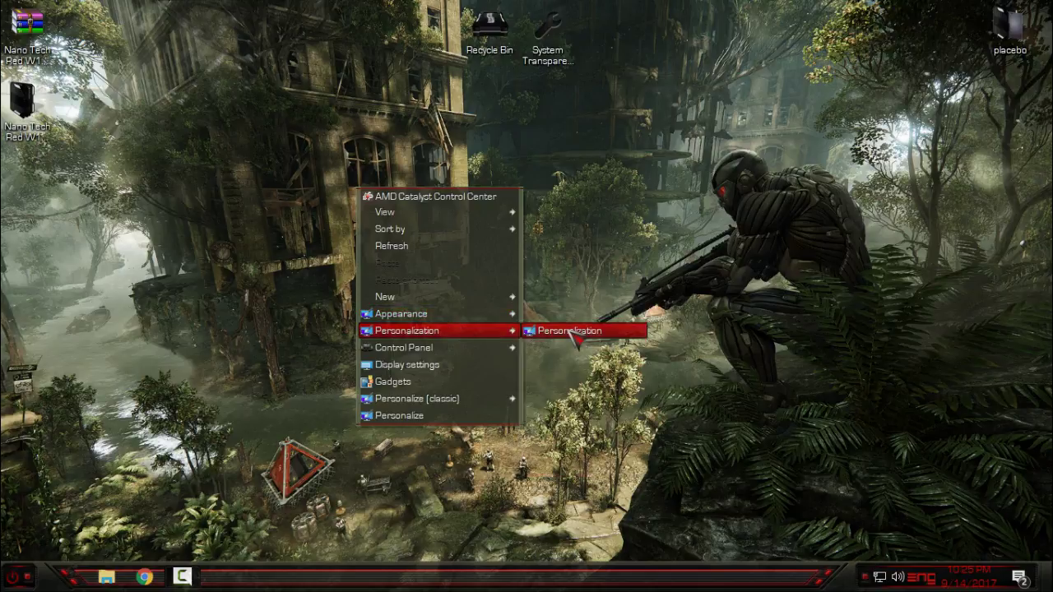
click(569, 333)
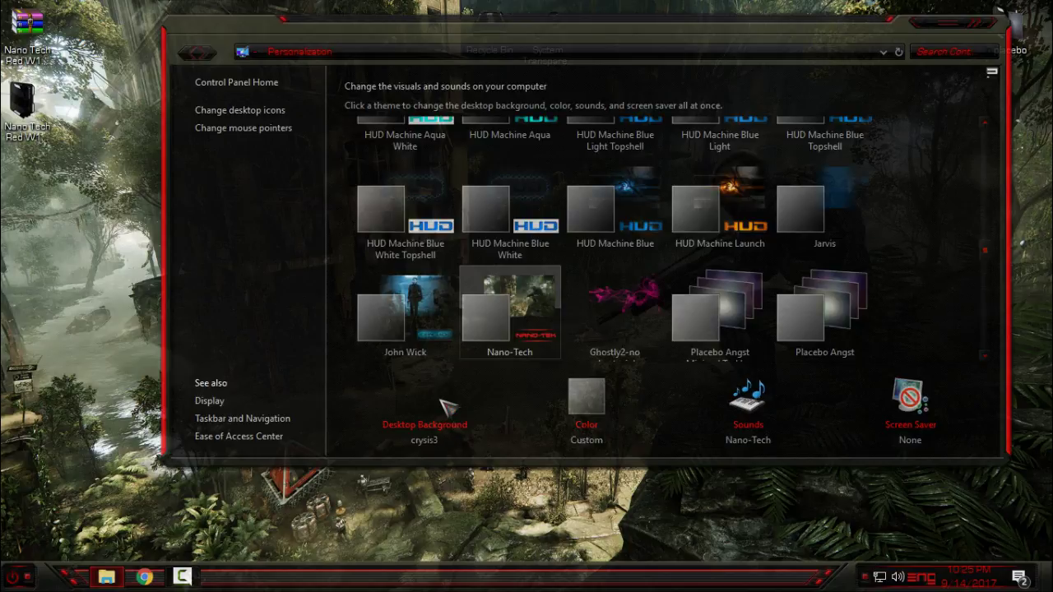
click(988, 37)
Step: Refresh the desktop twice more to show the Crysis background
right_click(267, 192)
click(280, 243)
right_click(228, 123)
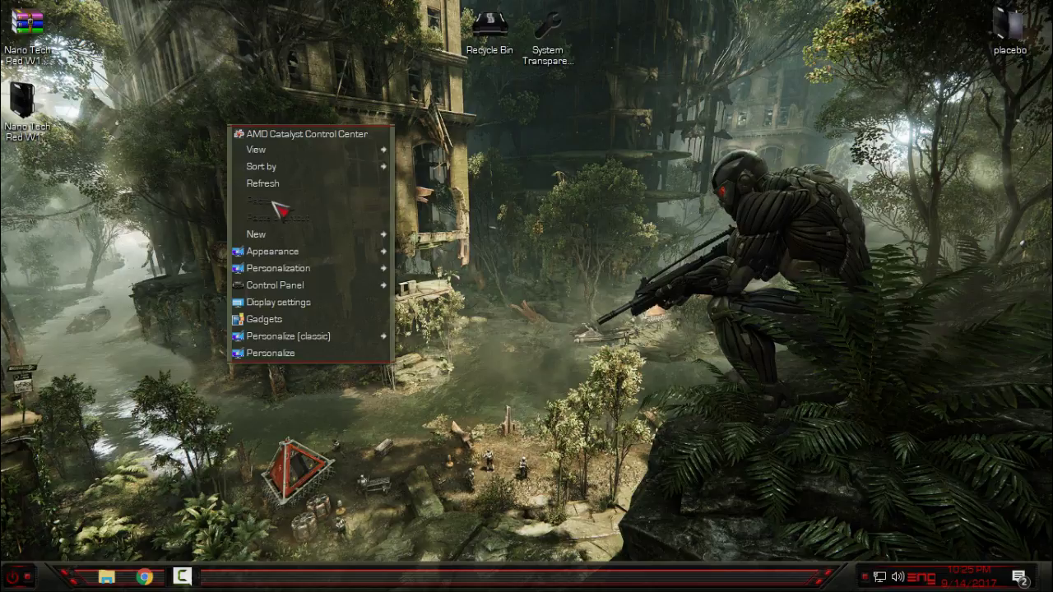
click(279, 180)
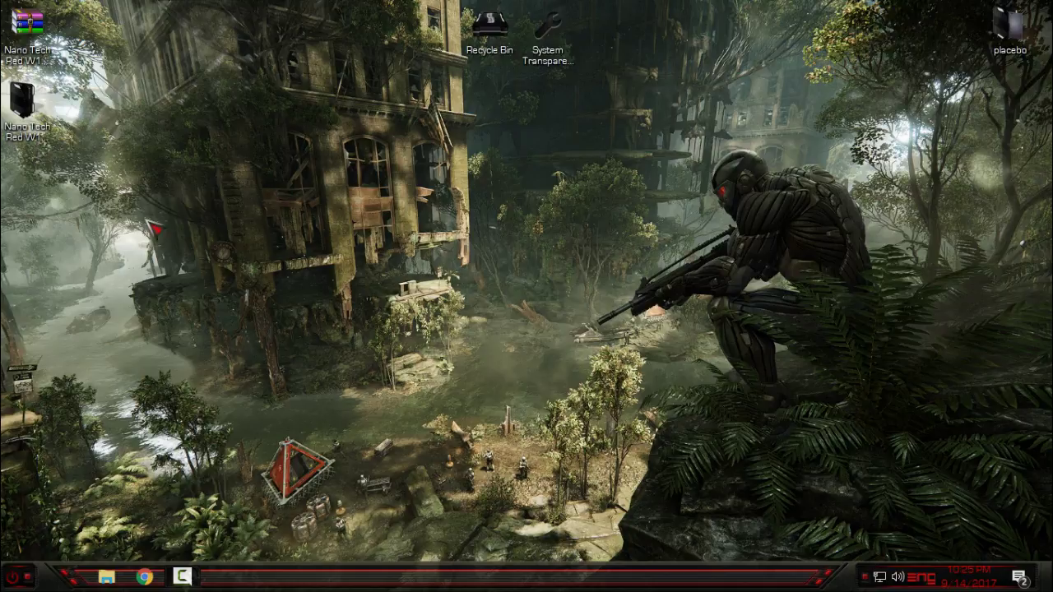
right_click(152, 222)
click(189, 278)
right_click(199, 123)
click(238, 180)
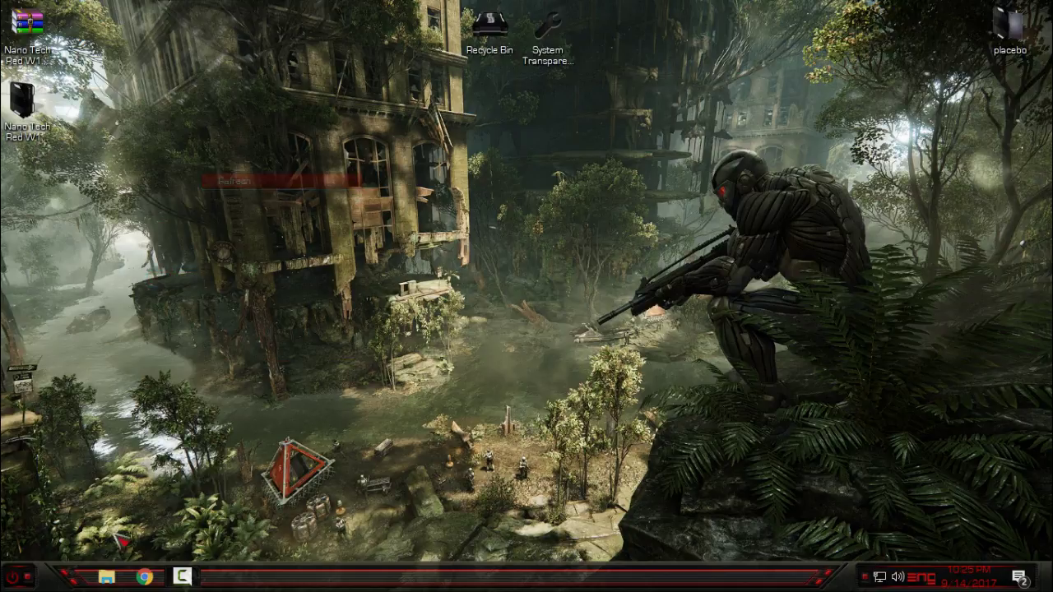
click(25, 575)
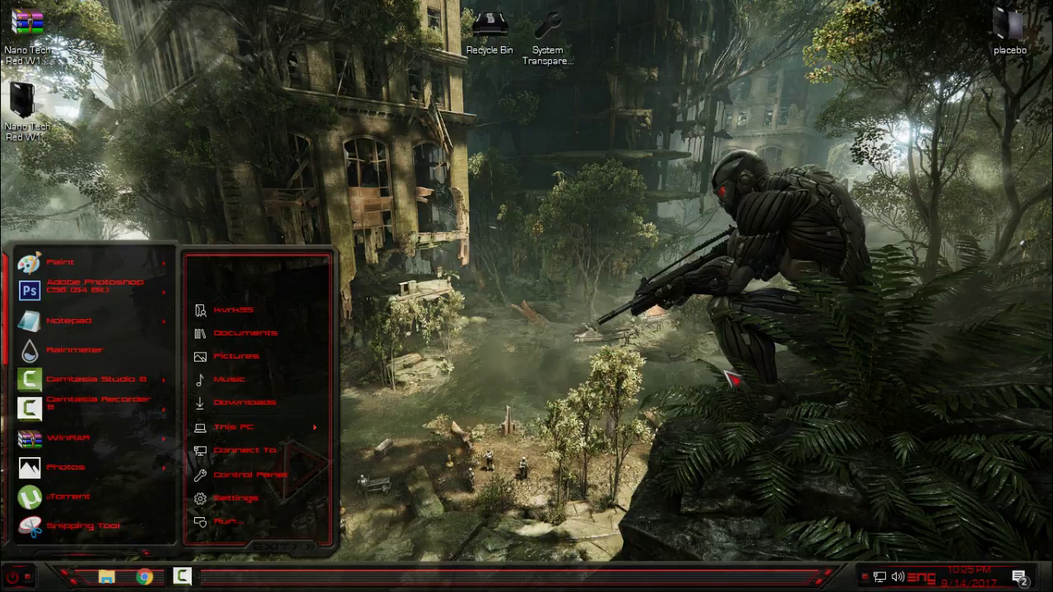
click(865, 577)
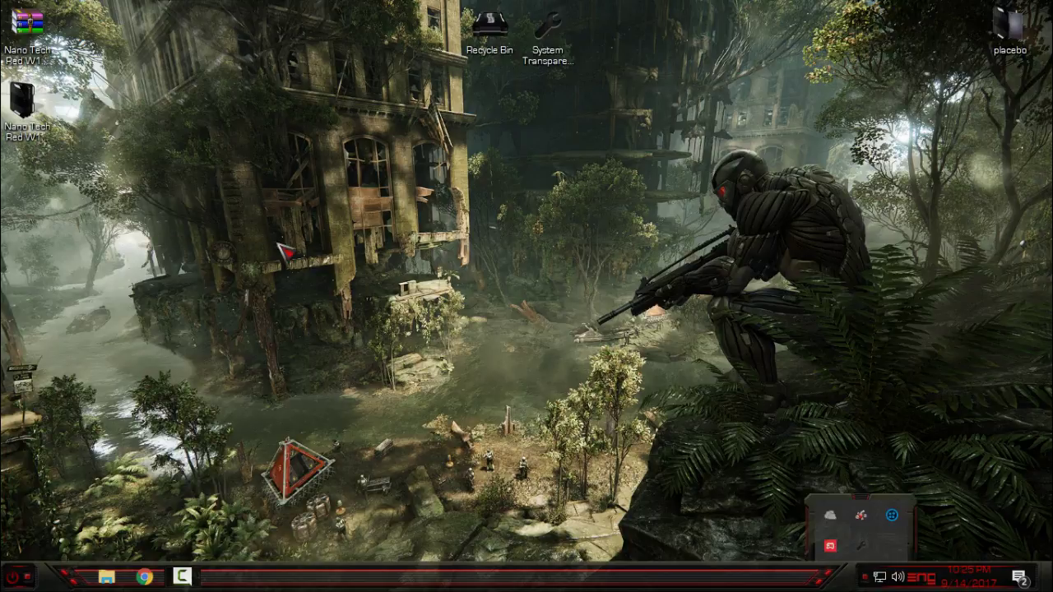
click(23, 577)
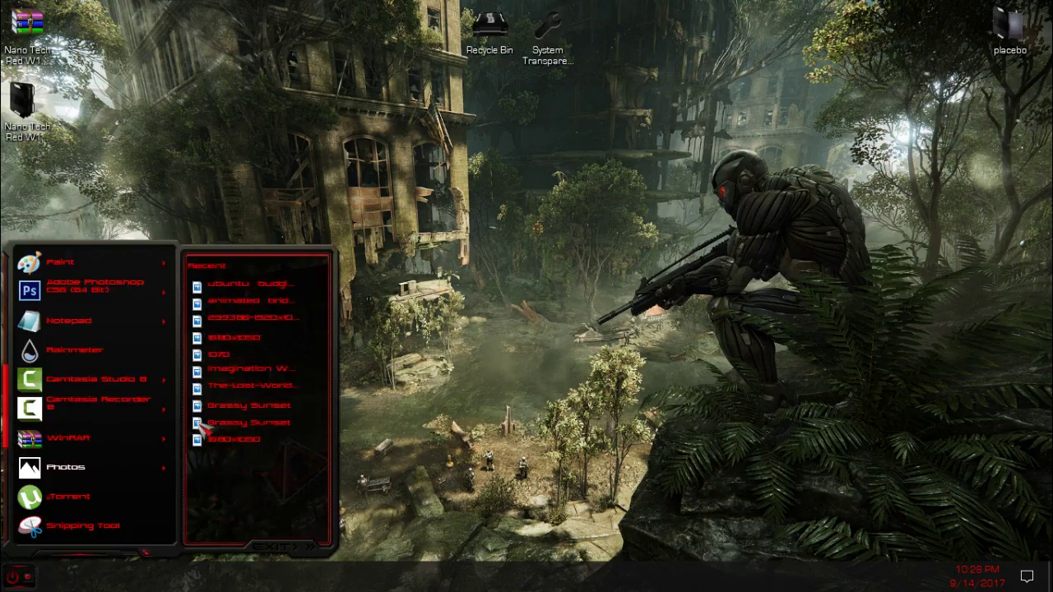
click(23, 580)
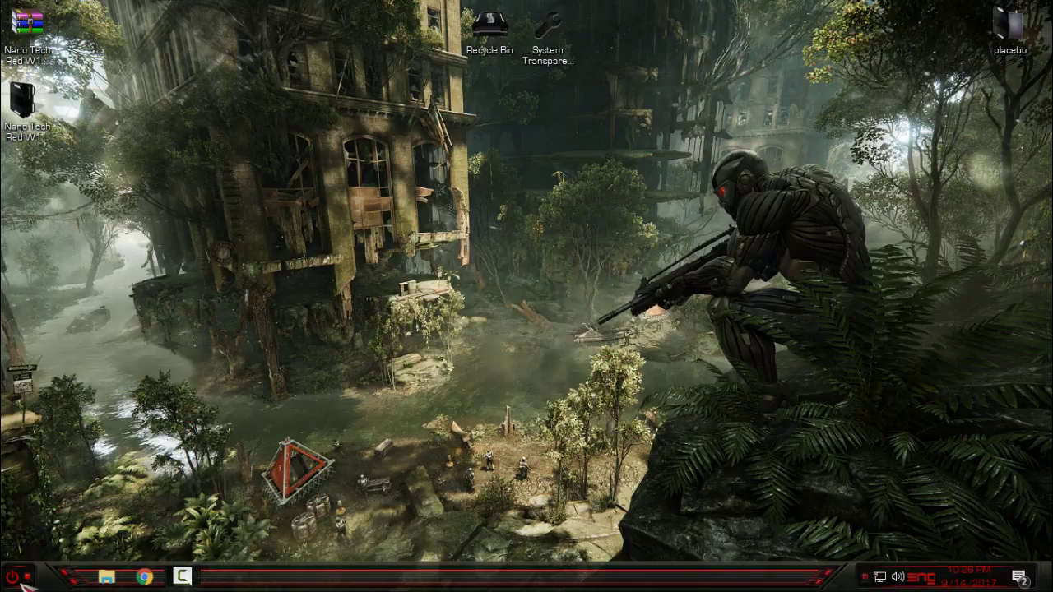
click(23, 581)
click(17, 579)
right_click(243, 426)
key(Escape)
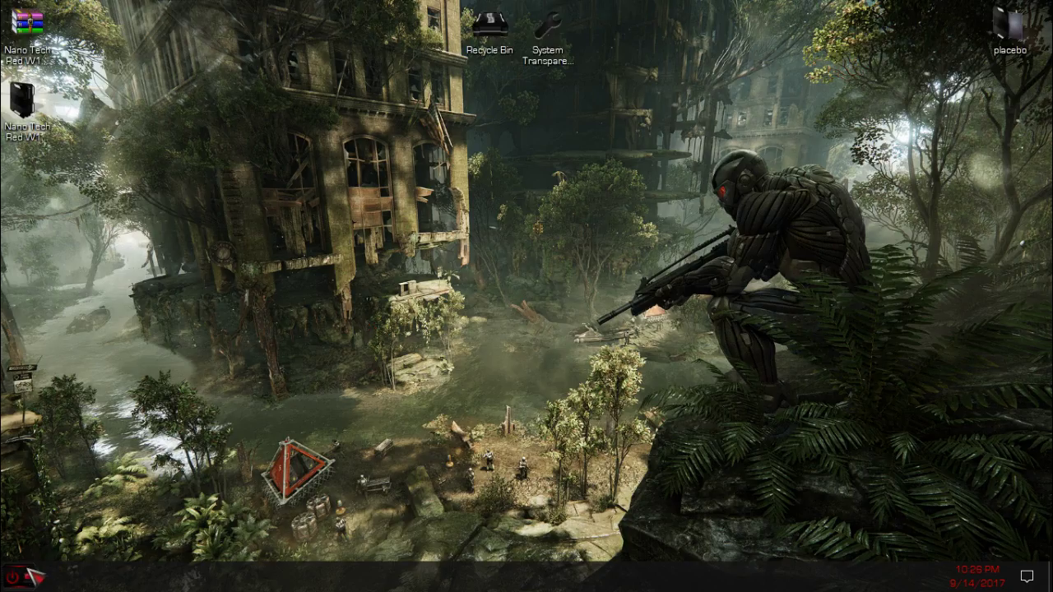
click(26, 570)
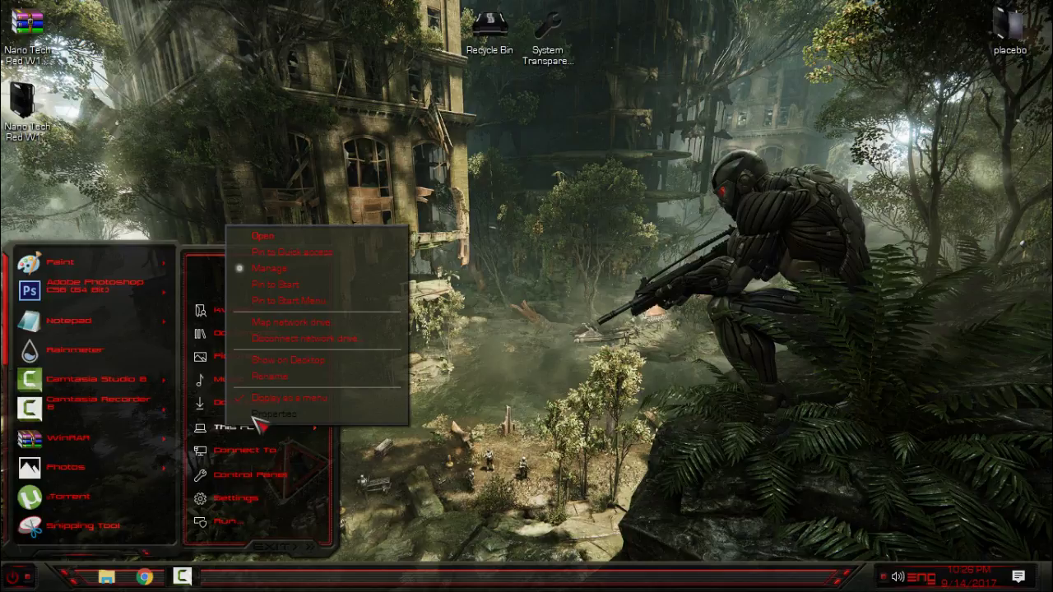
click(260, 424)
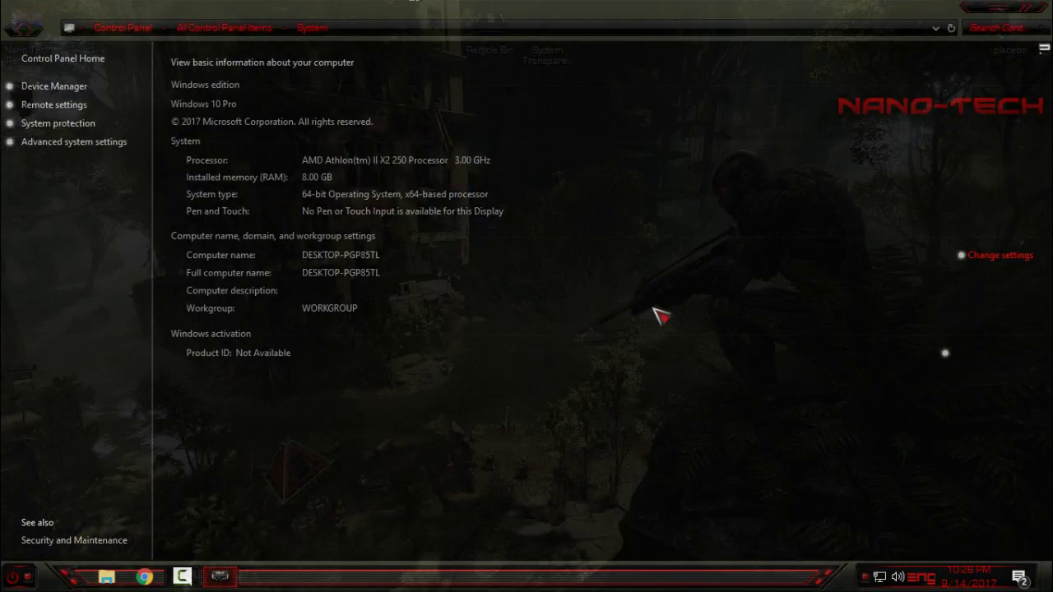
drag(625, 24, 526, 7)
drag(667, 11, 565, 148)
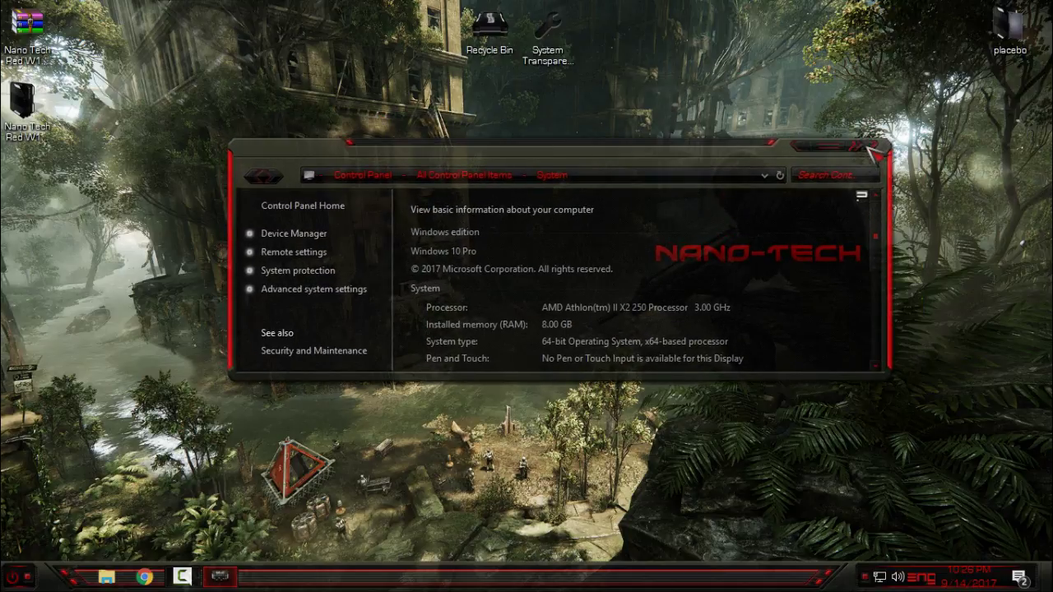
drag(737, 160, 845, 29)
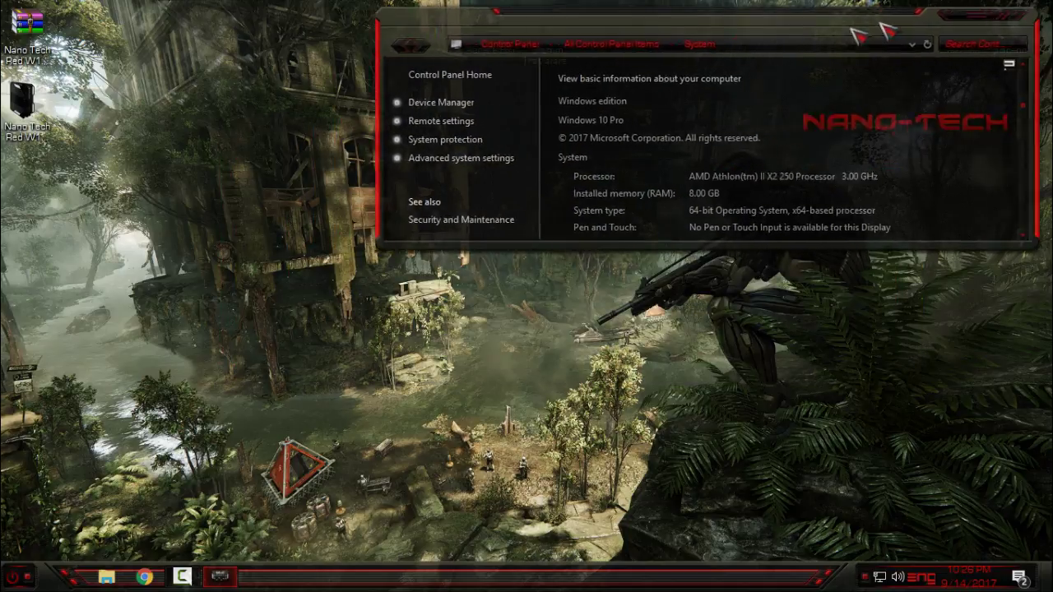
click(979, 31)
right_click(345, 195)
click(364, 245)
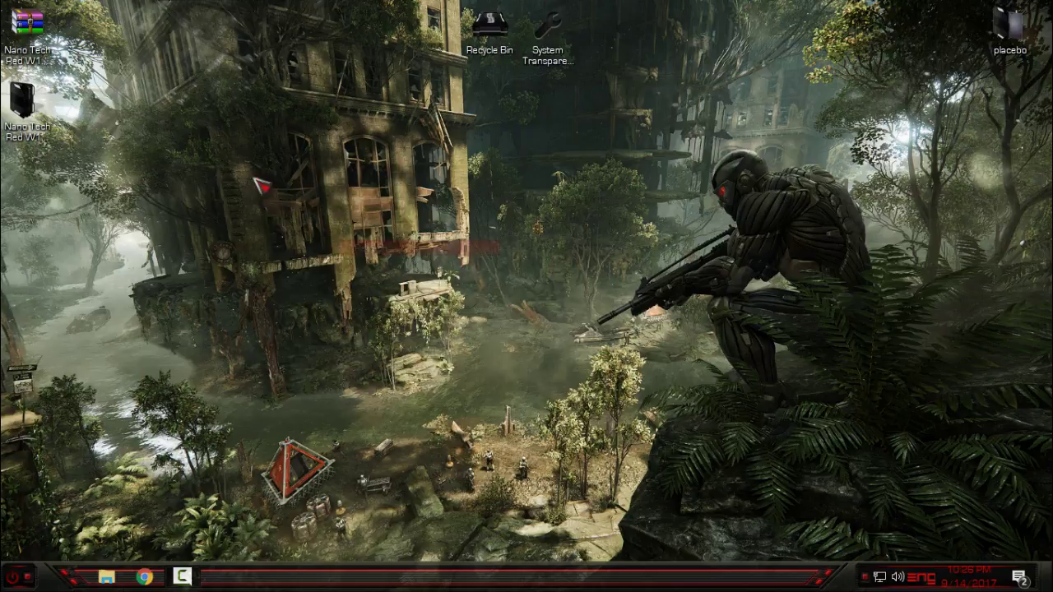
right_click(262, 181)
click(296, 237)
click(18, 576)
mouse_move(234, 427)
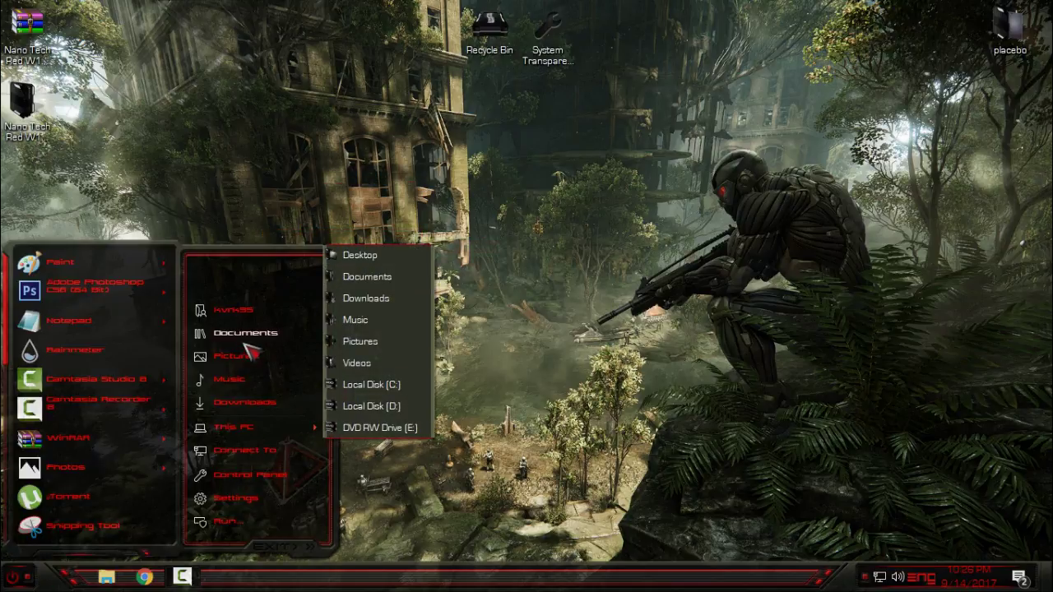
click(265, 473)
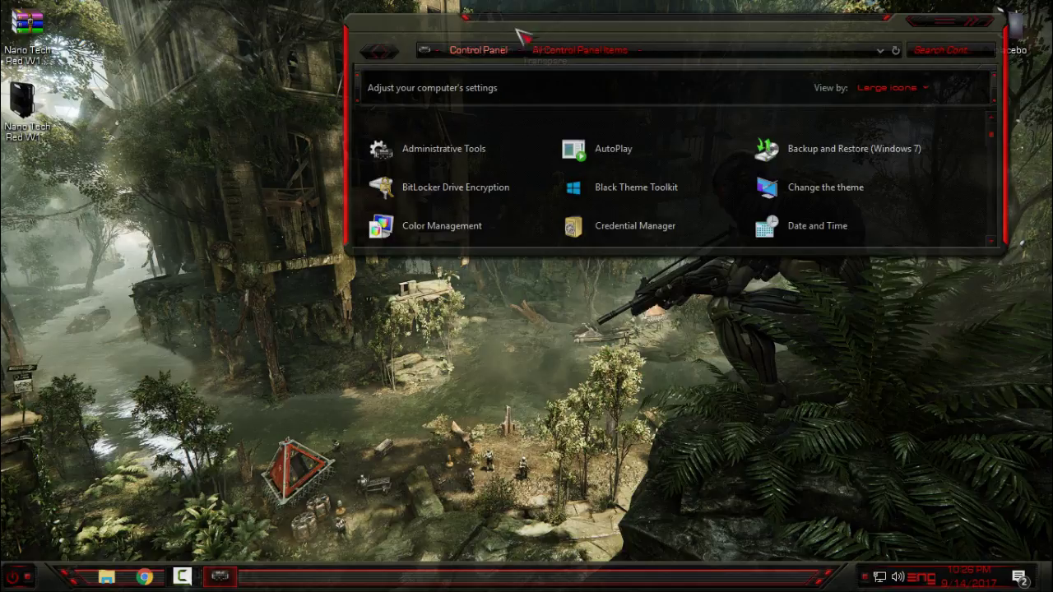
mouse_move(529, 36)
mouse_down()
mouse_move(629, 77)
mouse_move(589, 54)
mouse_up()
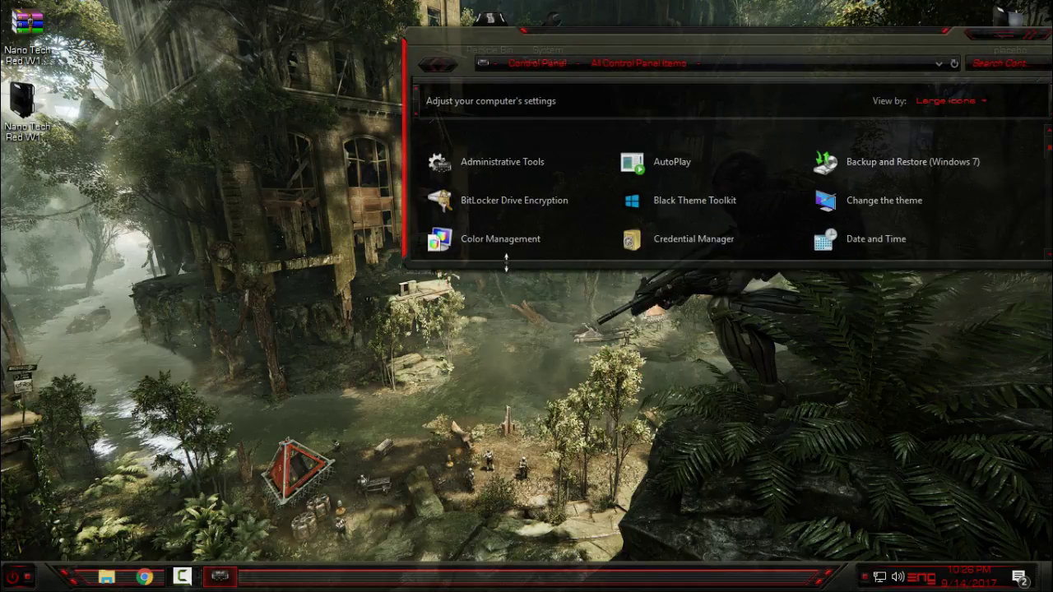
drag(506, 261, 514, 385)
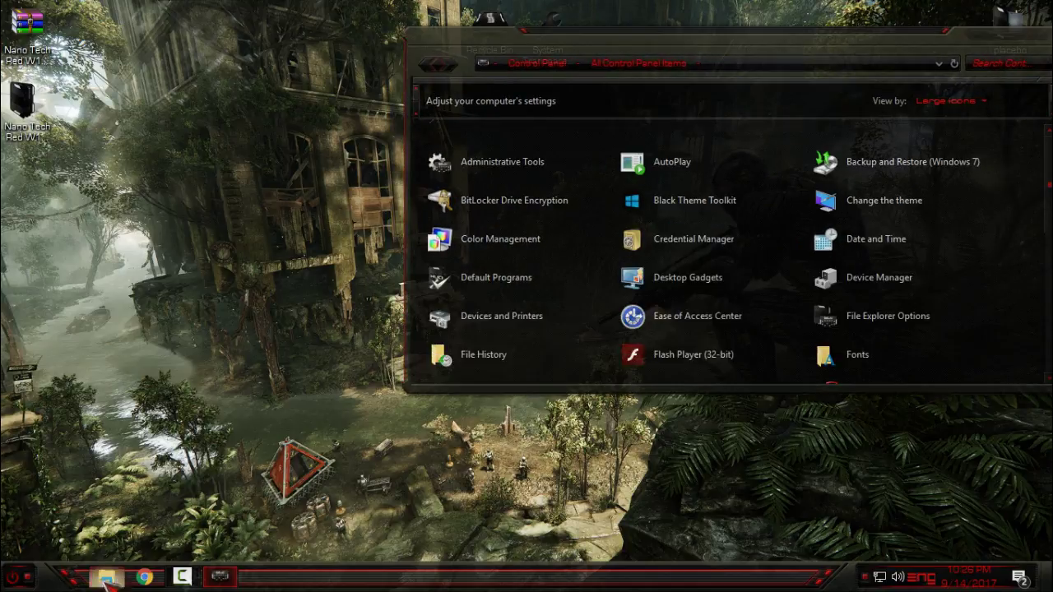
click(107, 578)
click(235, 329)
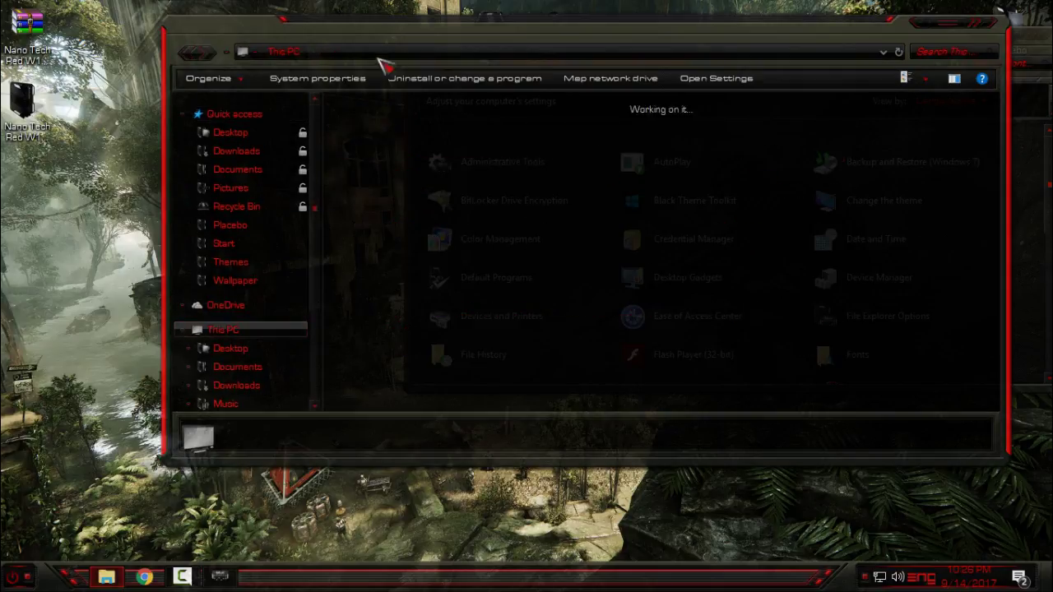
drag(208, 23, 187, 72)
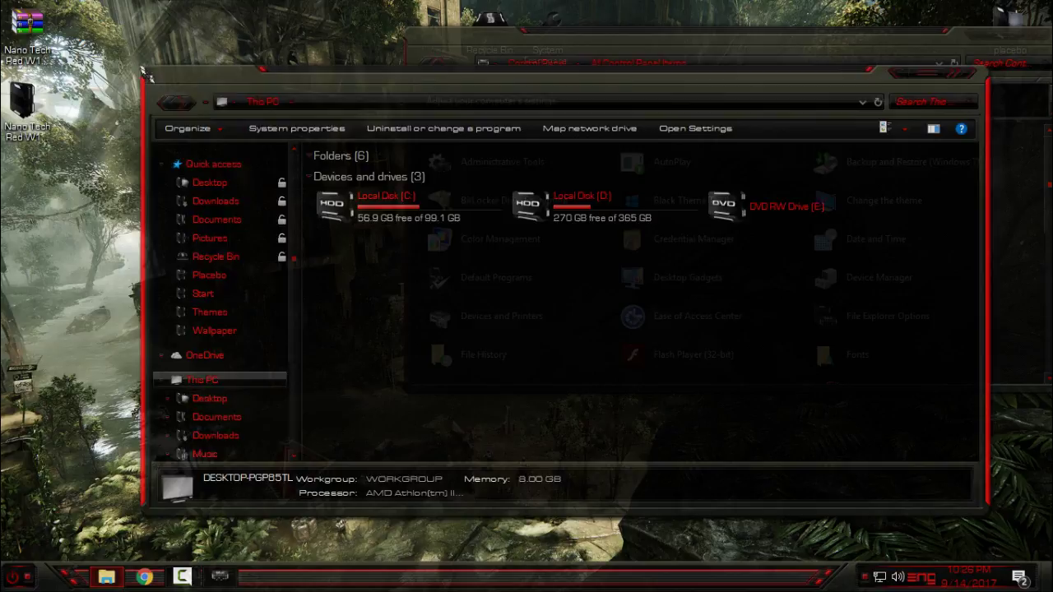
drag(148, 74, 216, 214)
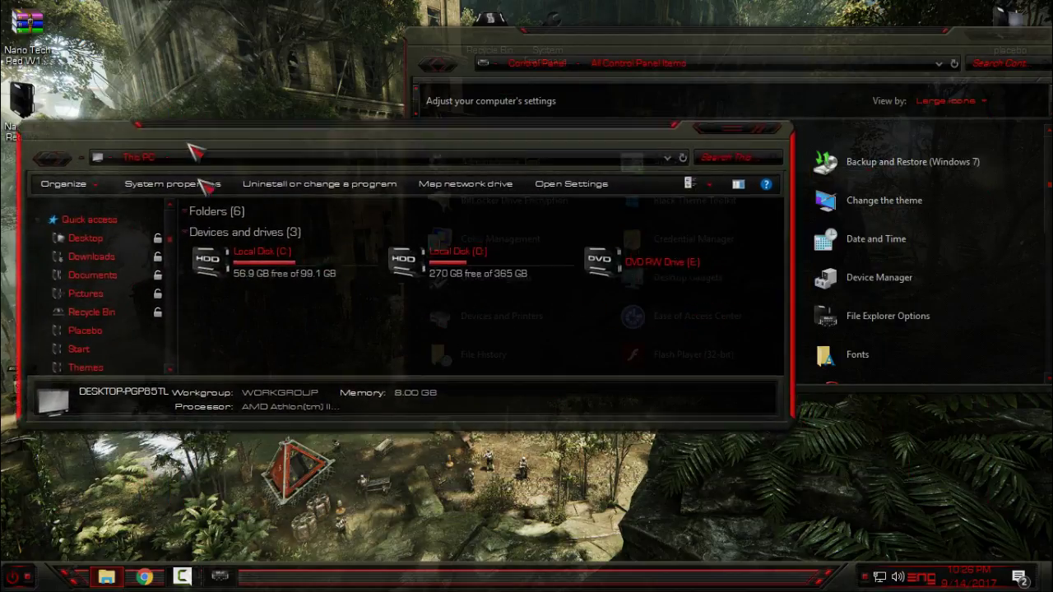
drag(386, 238, 212, 239)
drag(954, 59, 748, 60)
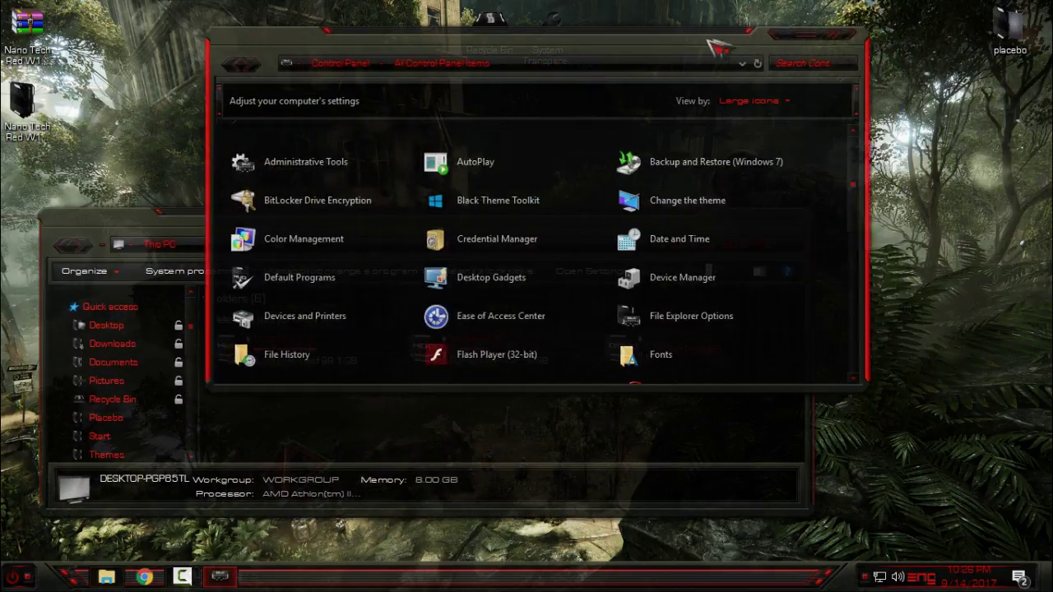
click(834, 41)
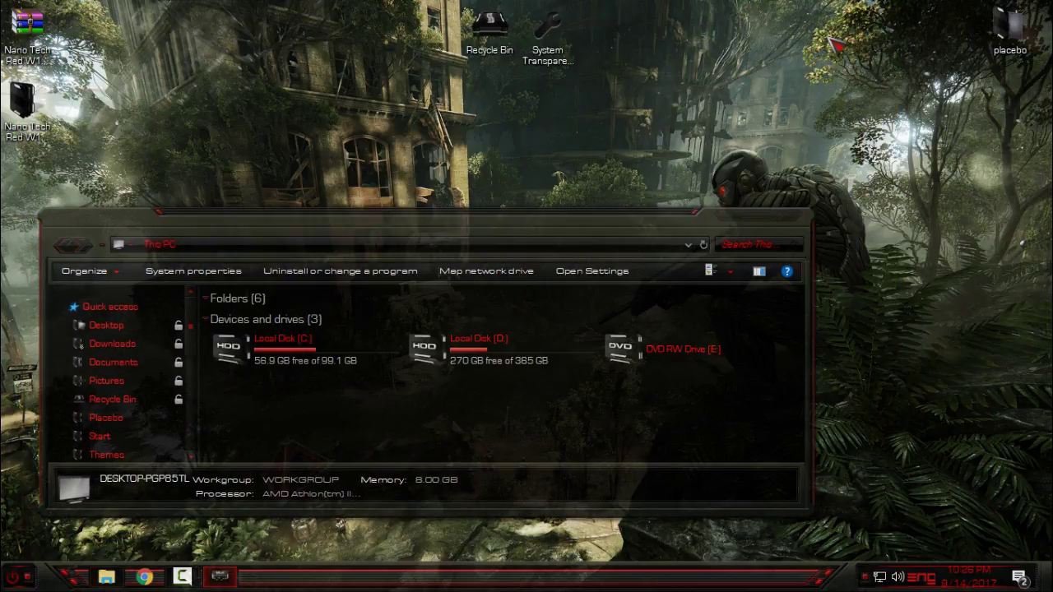
click(755, 215)
click(1028, 12)
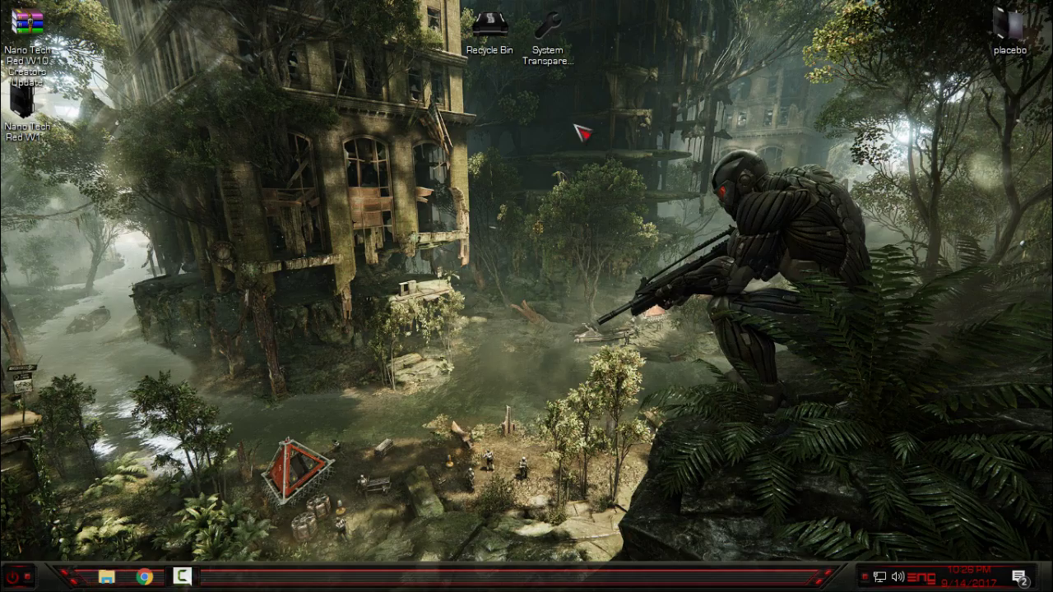
Step: Refresh the desktop and open System Transparency's Setup and Info from the tray
right_click(581, 131)
click(608, 181)
click(548, 33)
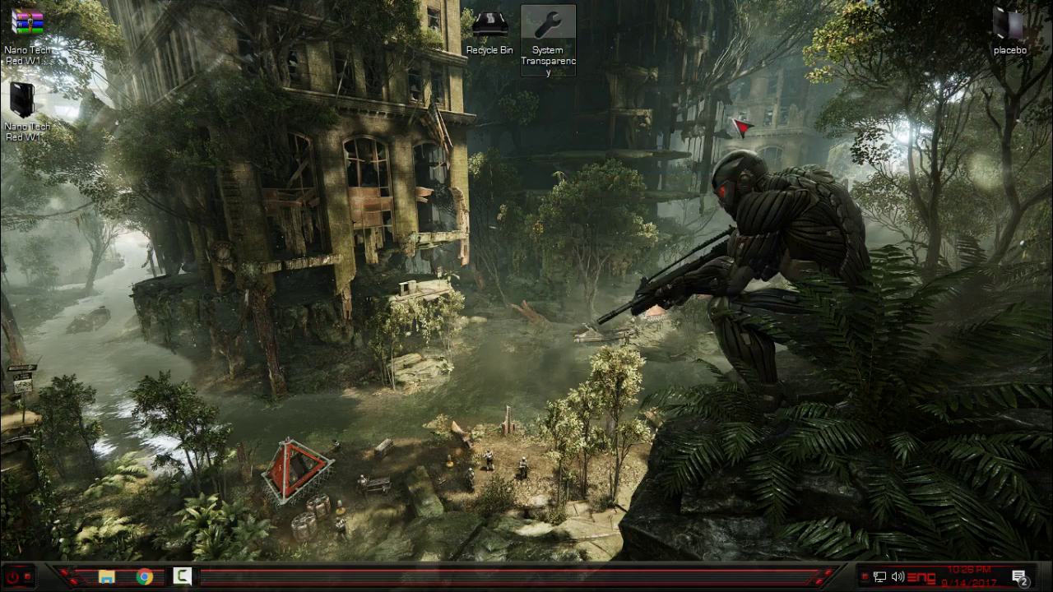
click(864, 575)
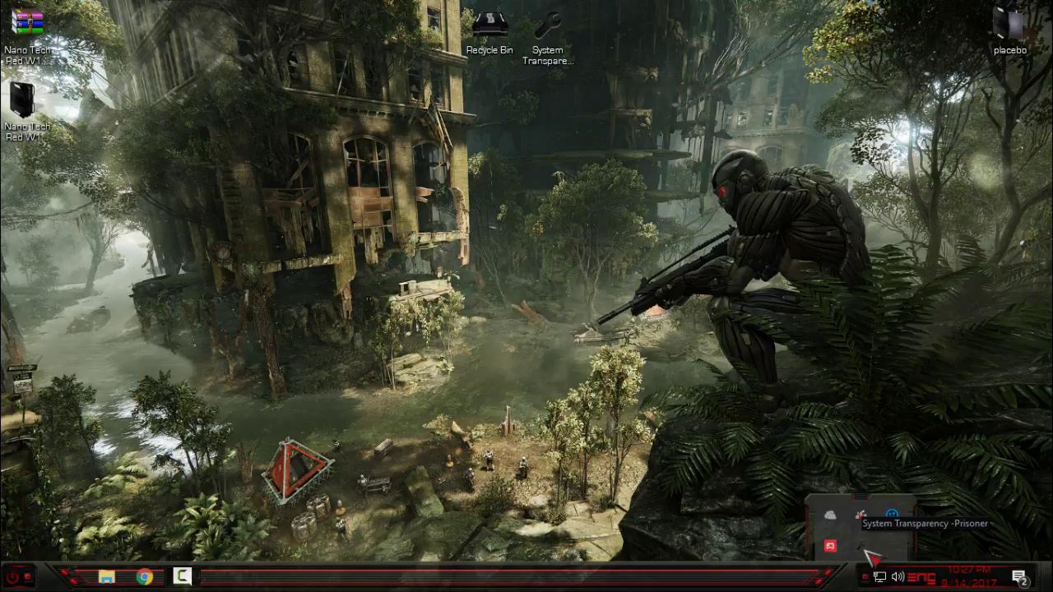
right_click(868, 549)
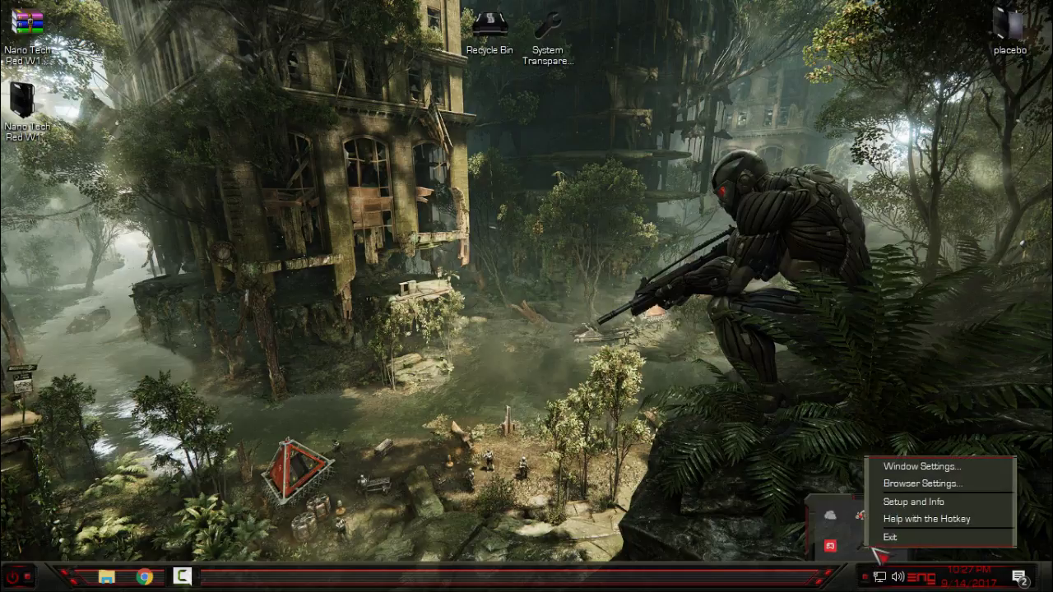
click(909, 505)
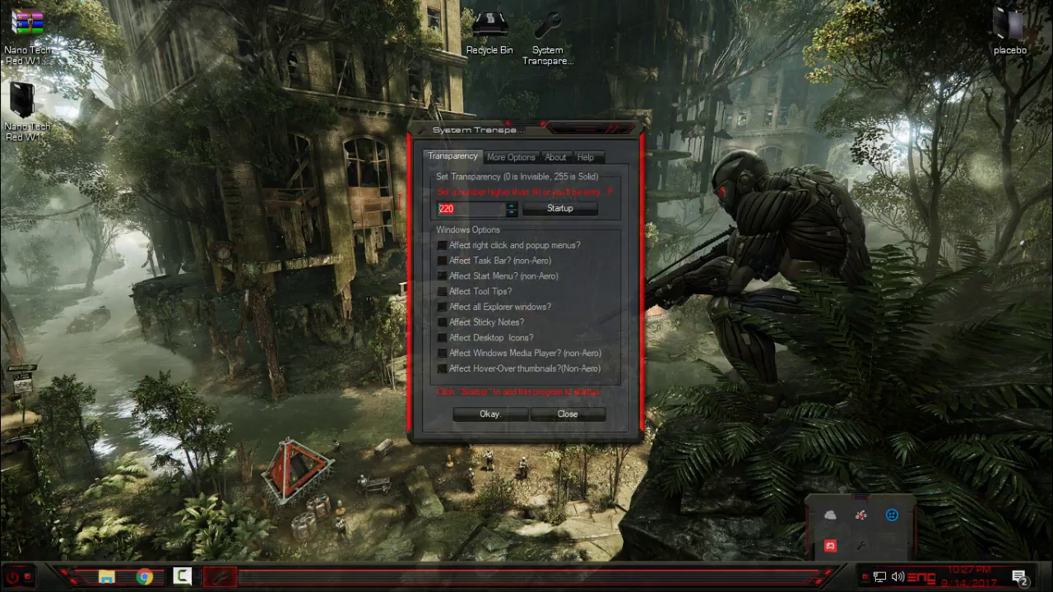
Step: Tick Affect all Explorer windows at transparency 220 and confirm with Okay
click(481, 206)
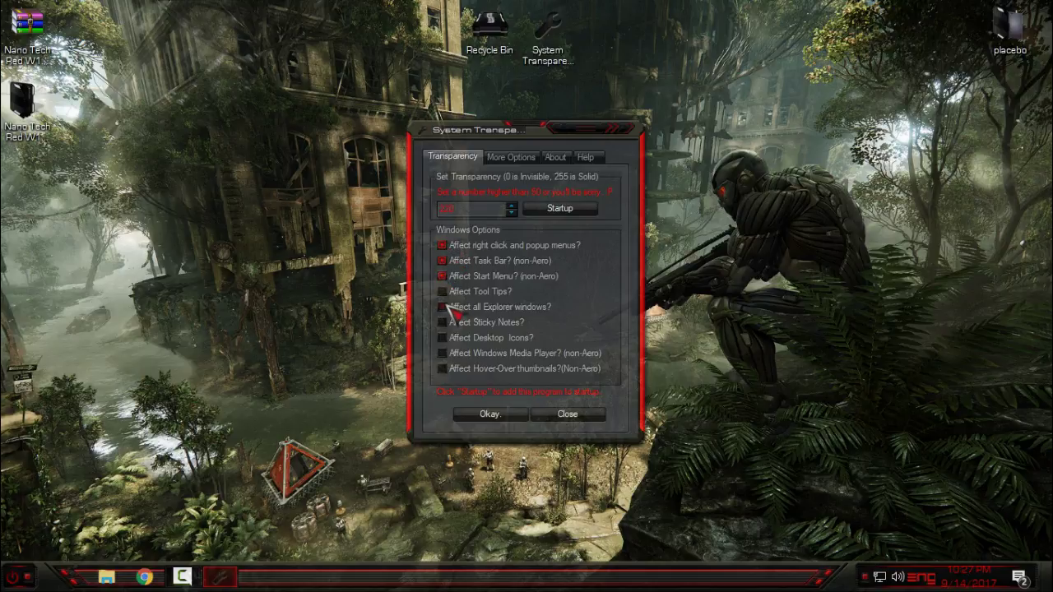
click(448, 306)
click(487, 413)
key(super)
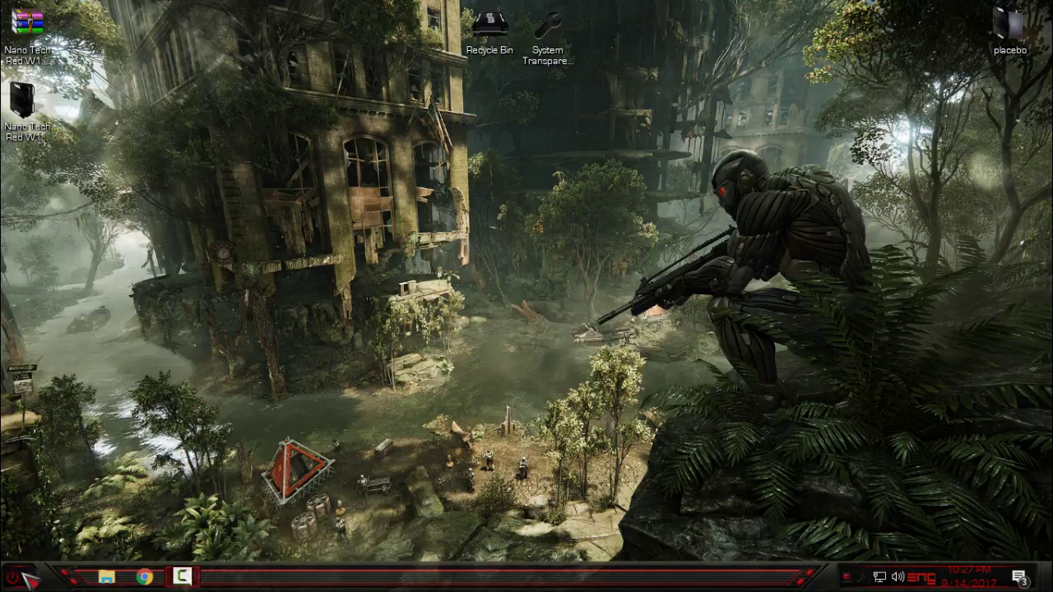
key(super)
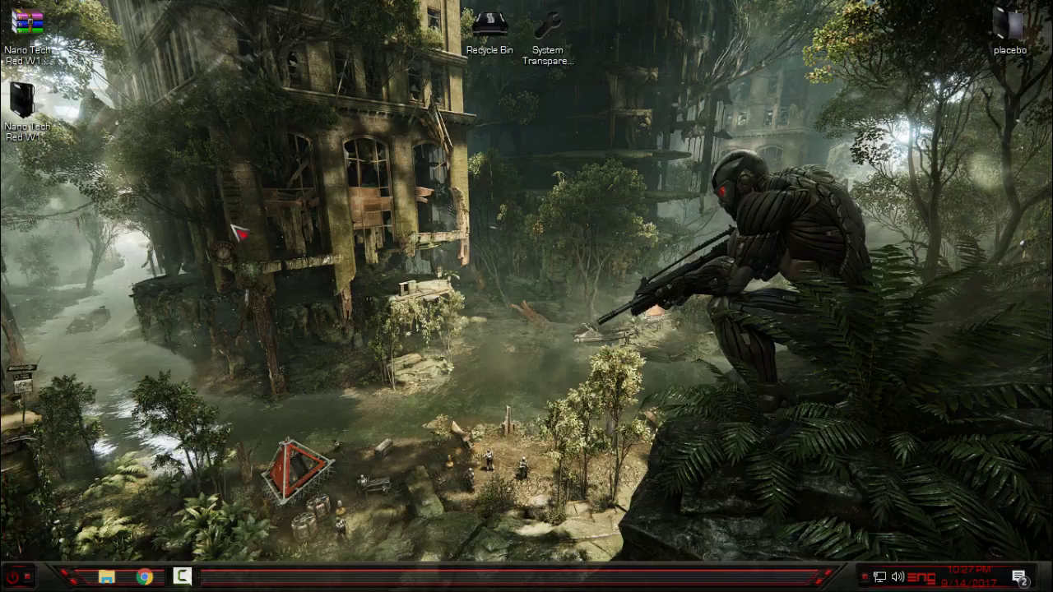
Step: Refresh the desktop and open the Start menu listing Paint, Photoshop and Notepad
right_click(215, 227)
click(247, 284)
click(16, 576)
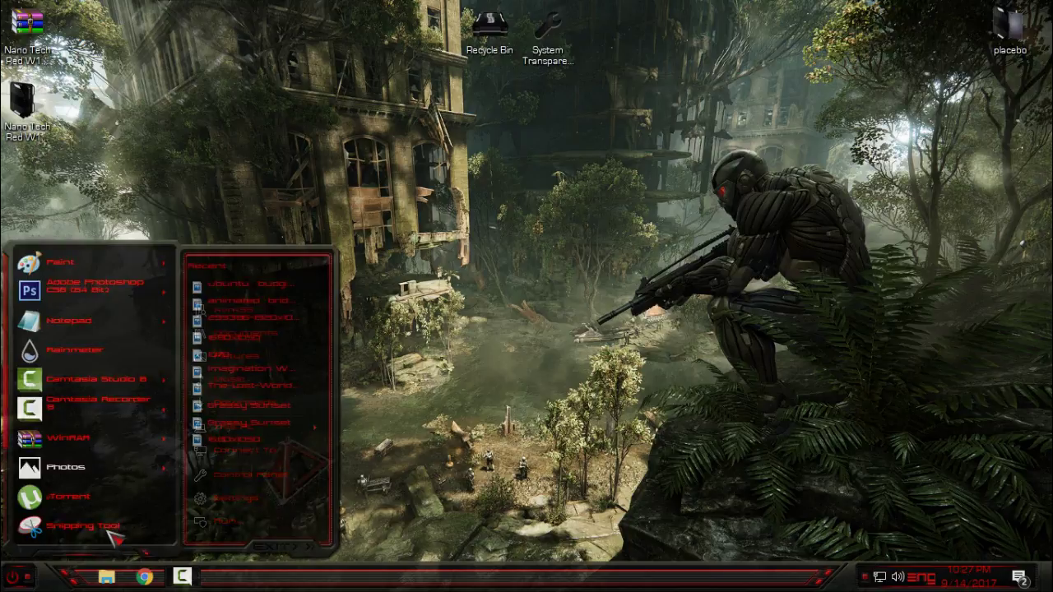